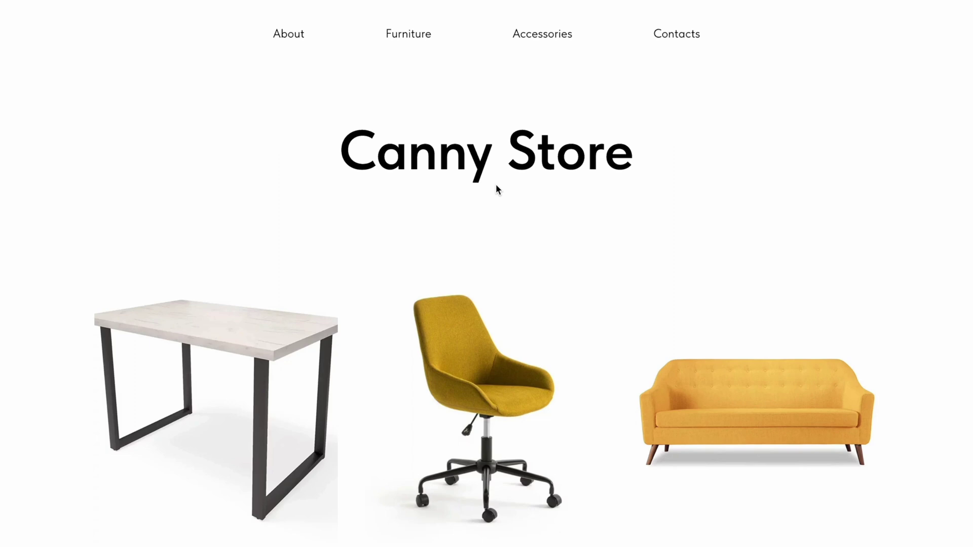
Scroll down the Canny Store page and open the Dining table T Furniture Kras product popup
scroll(495, 189, "down", 2)
left_click(209, 340)
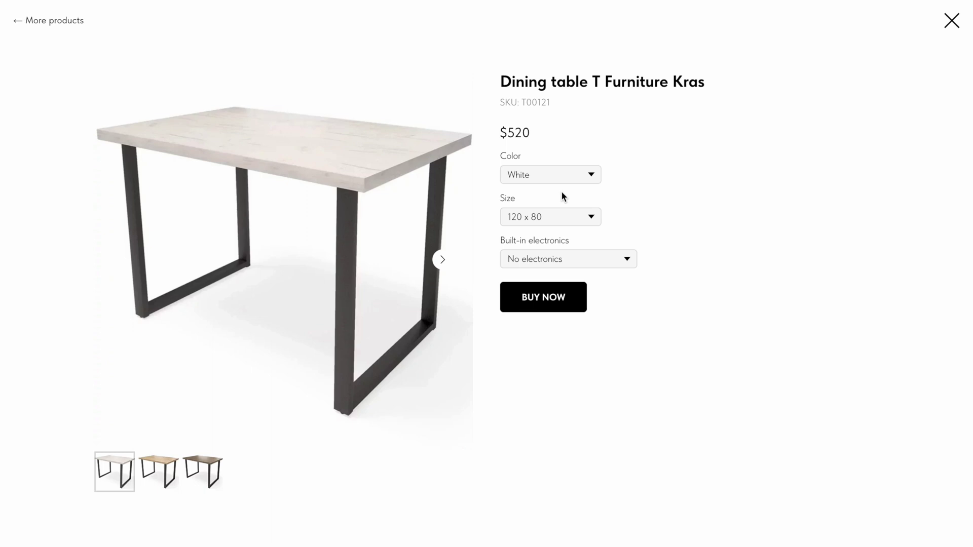
Inspect the table's colour and size lists, keeping White and 120 x 80
left_click(592, 175)
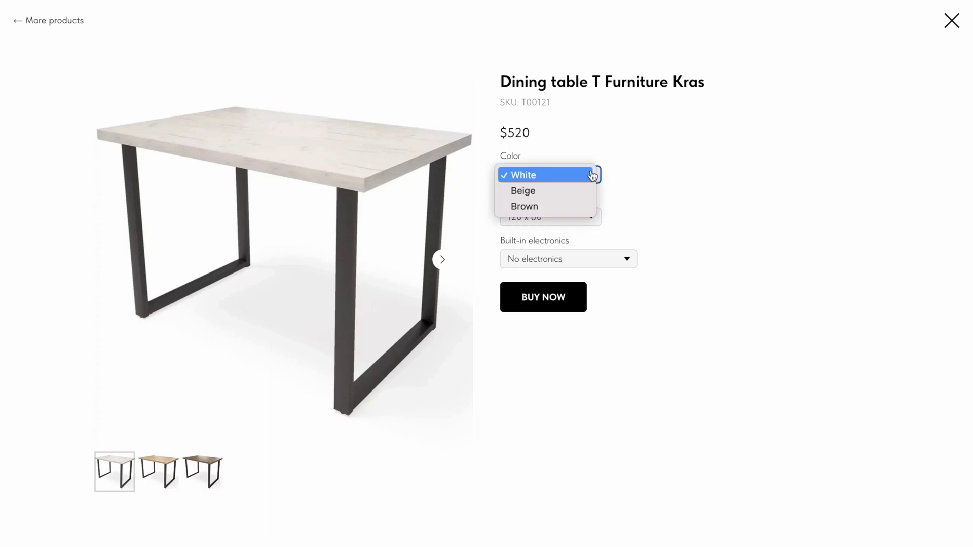
left_click(619, 195)
left_click(592, 219)
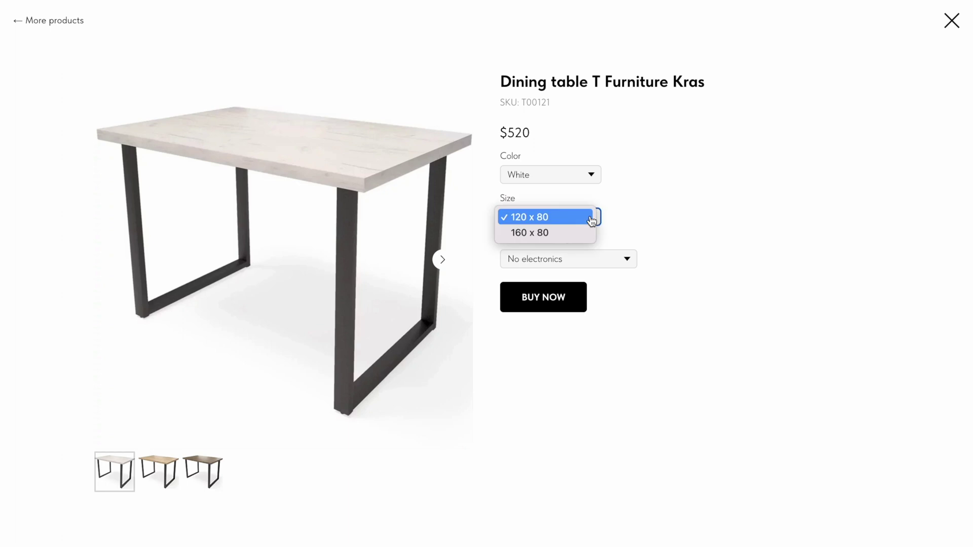
left_click(621, 219)
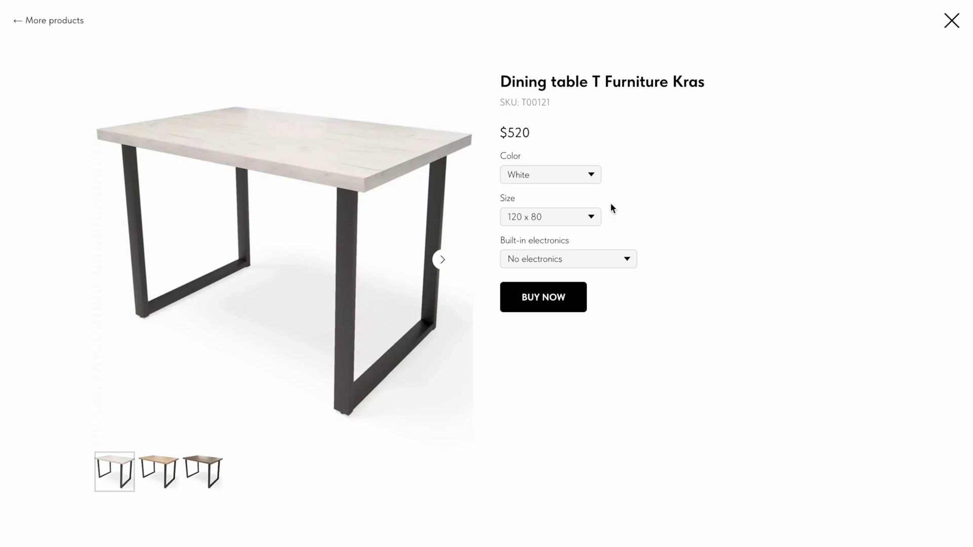
Switch the table colour to Beige, then to Brown, showing SKU T00125
left_click(591, 174)
left_click(582, 192)
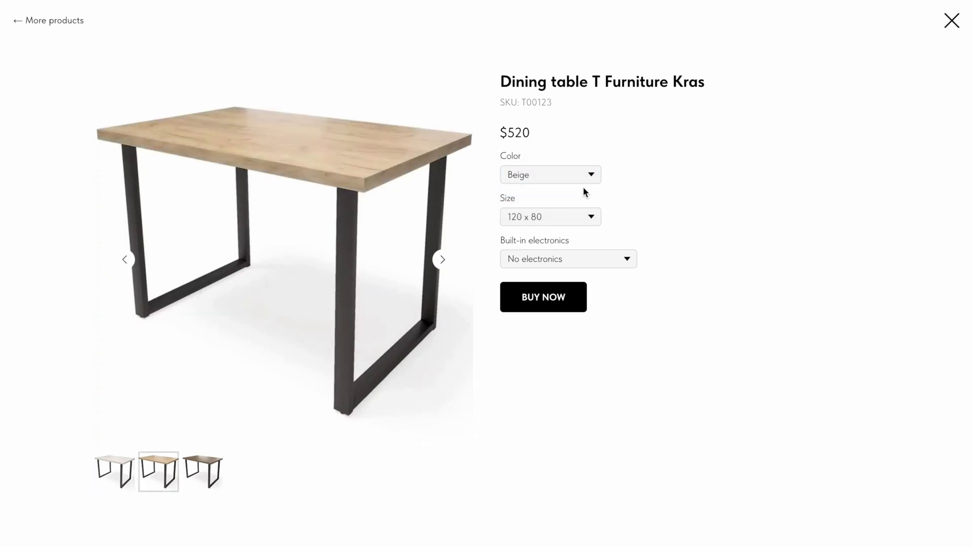
left_click(591, 176)
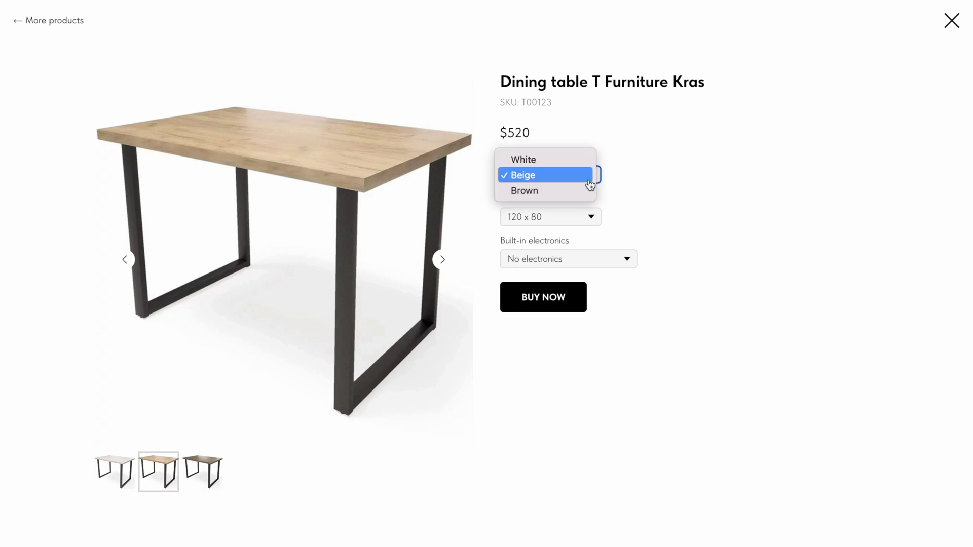
left_click(585, 192)
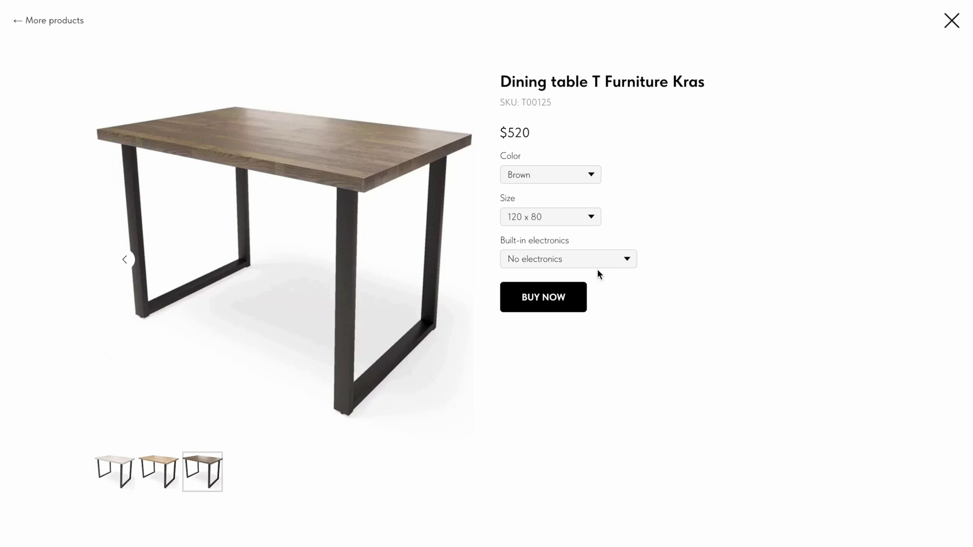
Choose Phone charger SmartCharge under Built-in electronics, raising the price to $1 220
left_click(628, 261)
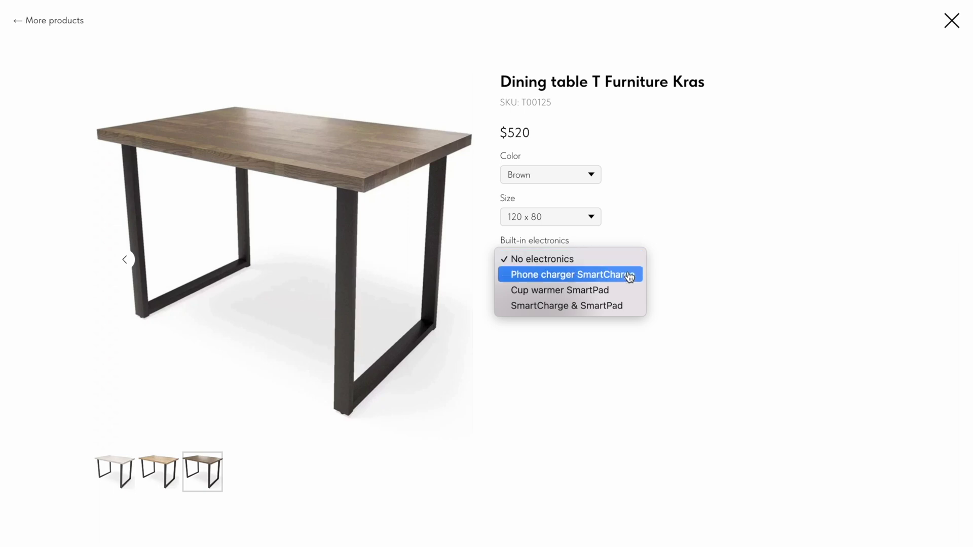
left_click(627, 276)
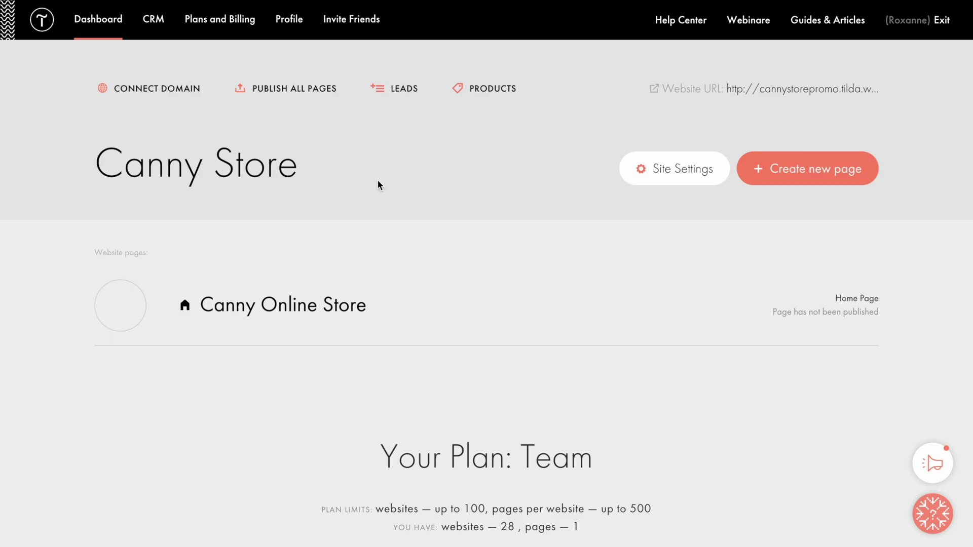
Edit the Canny Online Store page and reach the Product Catalog from the product block's content
left_click(276, 304)
scroll(285, 311, "down", 3)
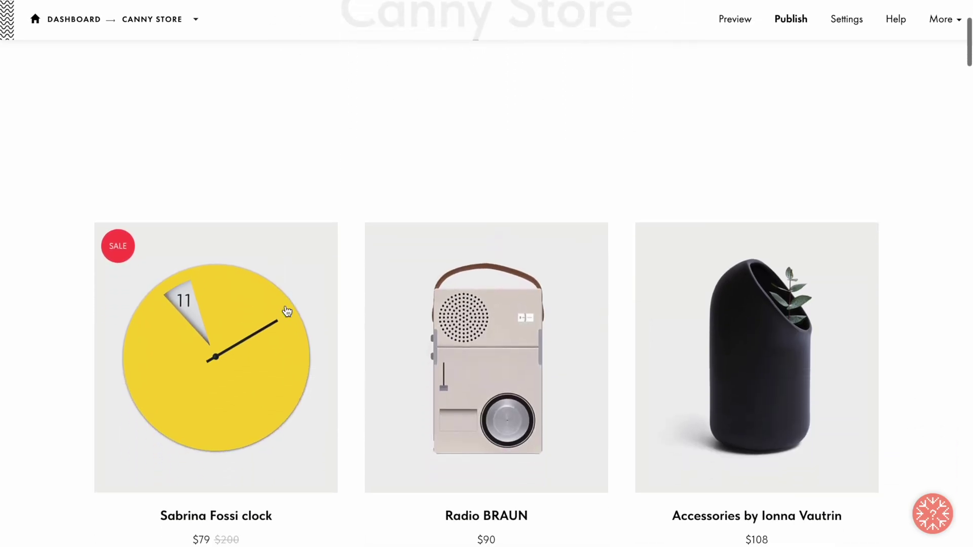
mouse_move(163, 189)
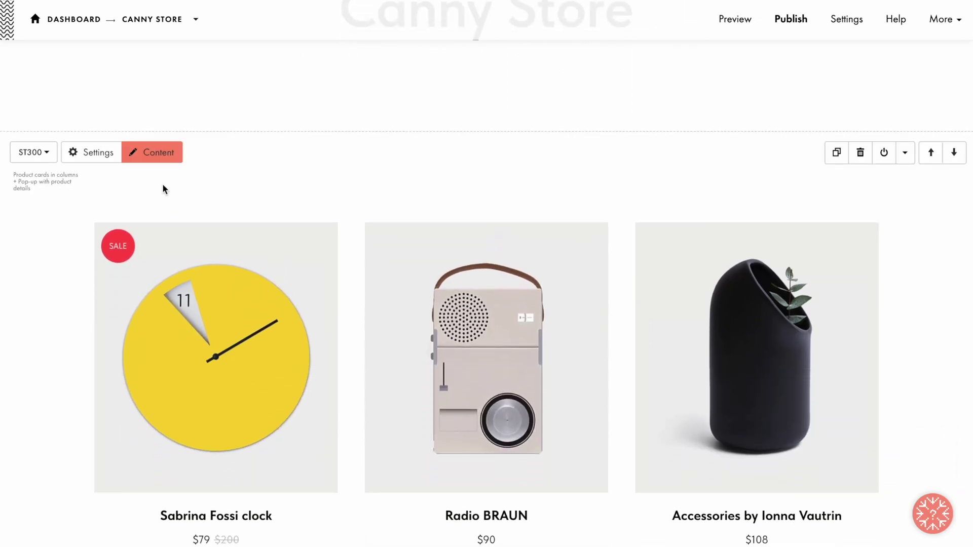
left_click(151, 152)
scroll(152, 153, "down", 10)
scroll(152, 153, "down", 15)
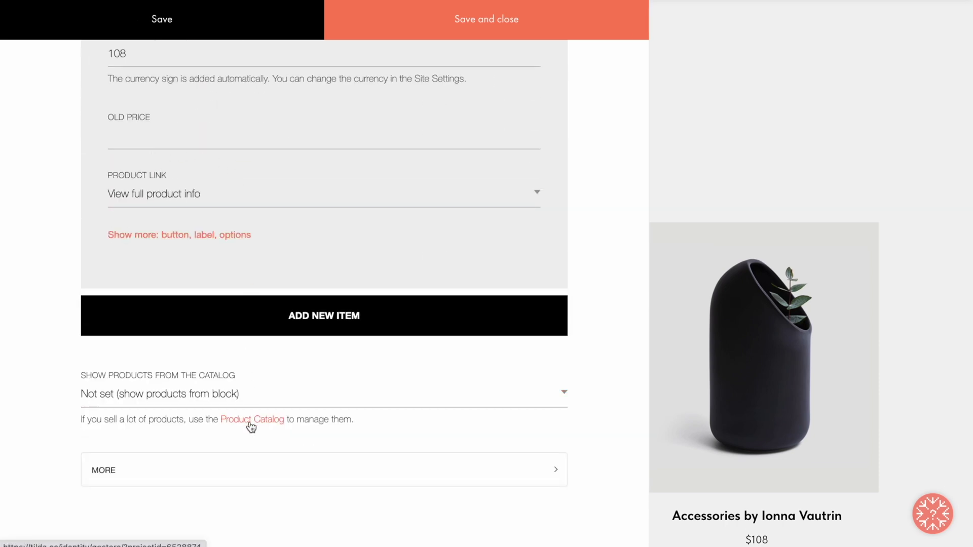
left_click(251, 426)
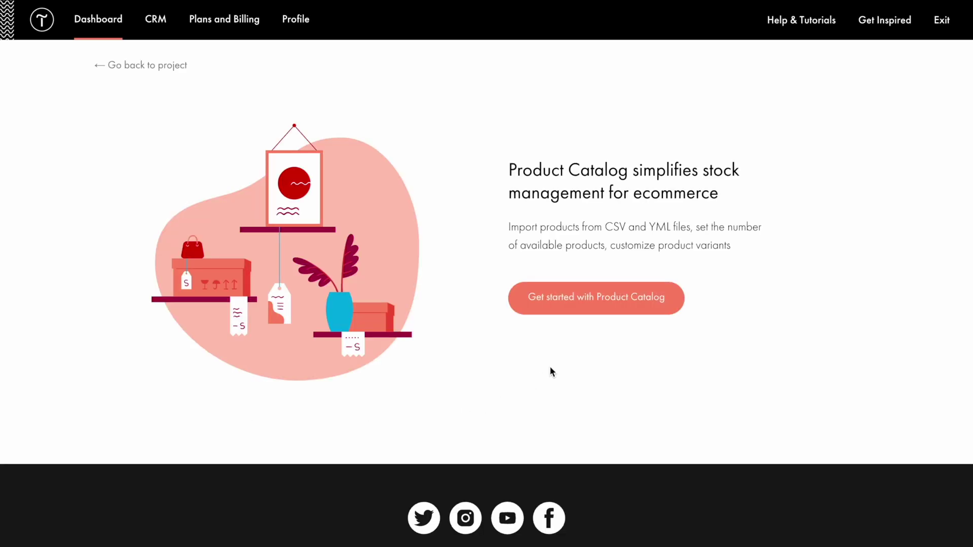
left_click(596, 300)
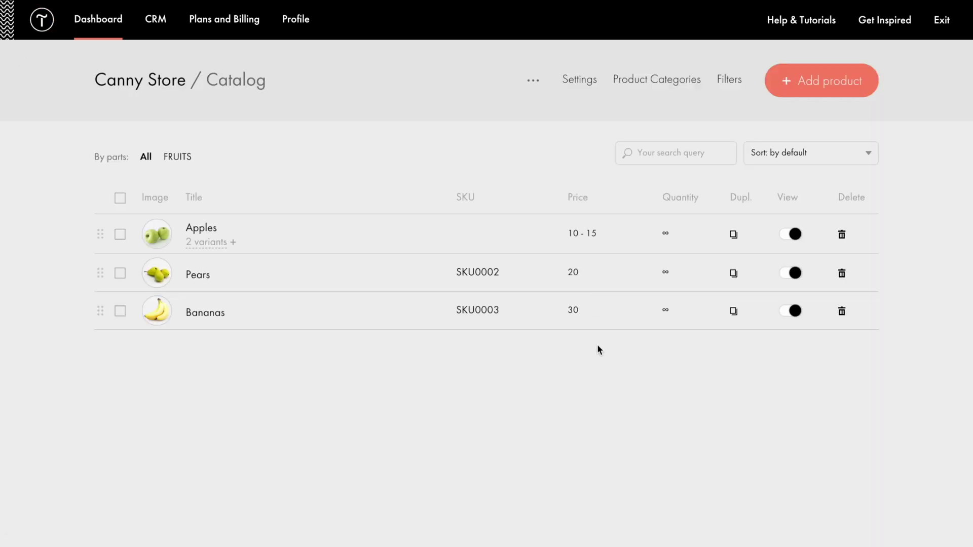
Delete the three sample products and the FRUITS product category
left_click(120, 197)
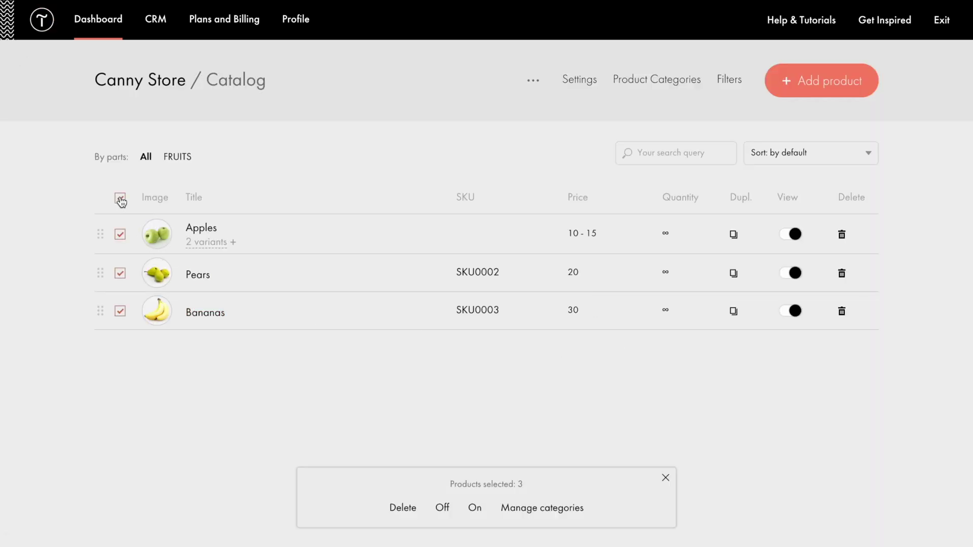
left_click(403, 507)
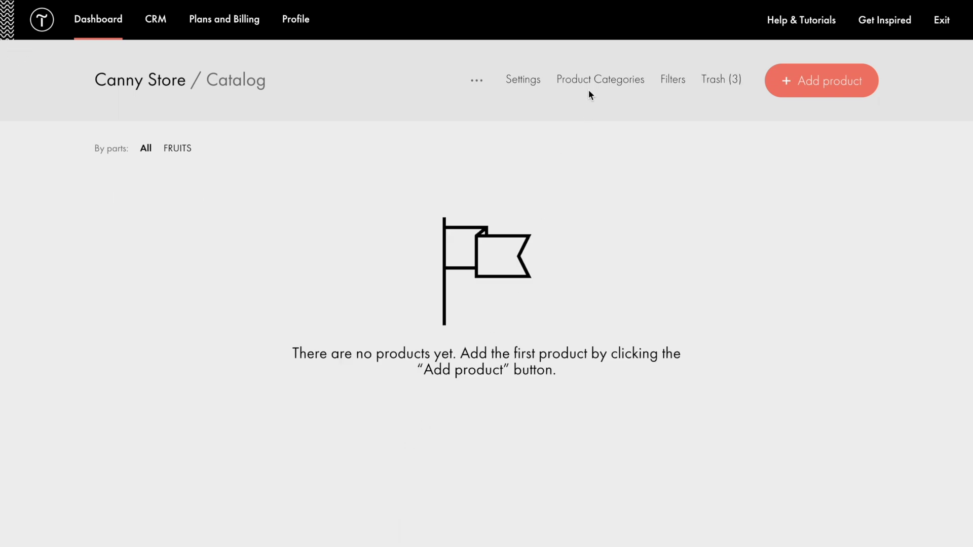
left_click(589, 87)
left_click(656, 162)
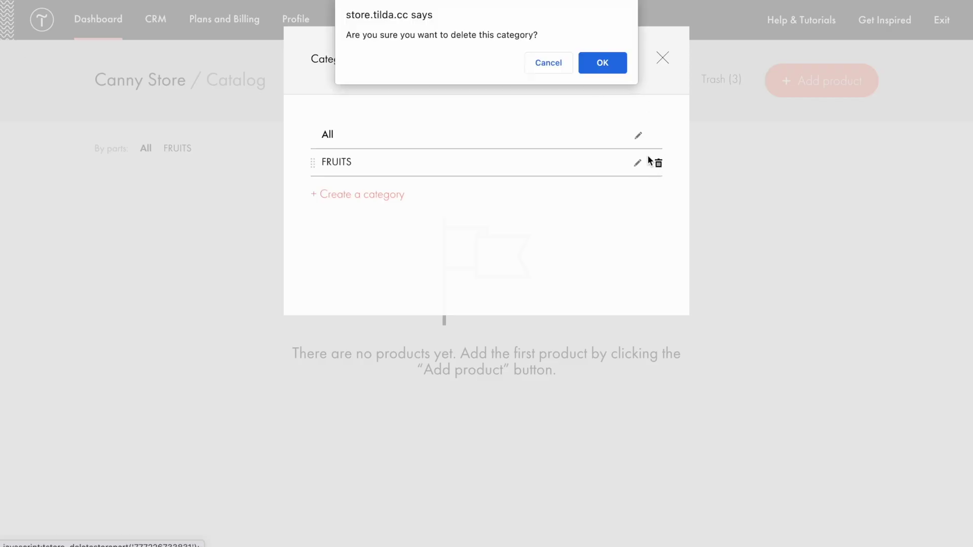
left_click(602, 63)
left_click(662, 58)
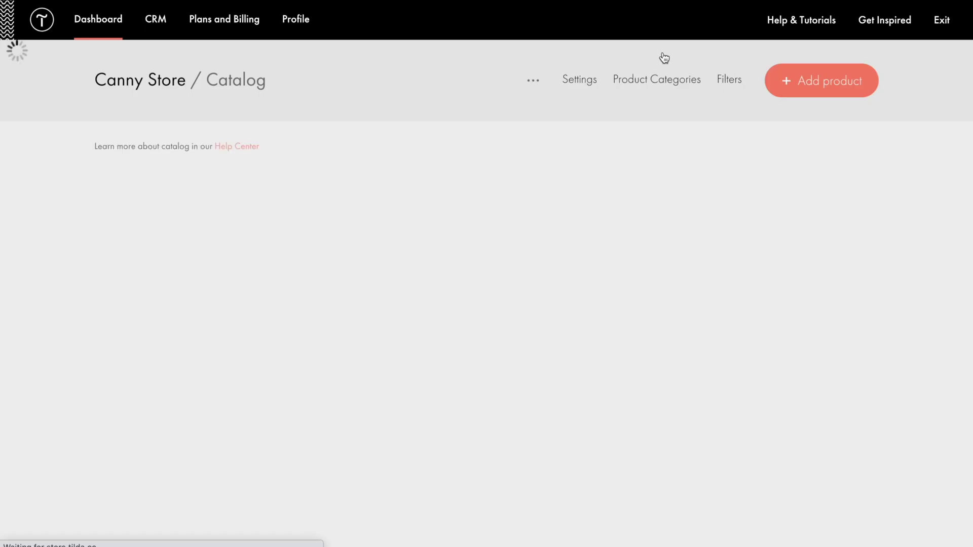
Create a new product titled 'Dining table T Furniture Kras'
left_click(823, 84)
type("Dining table T Furniture Kras")
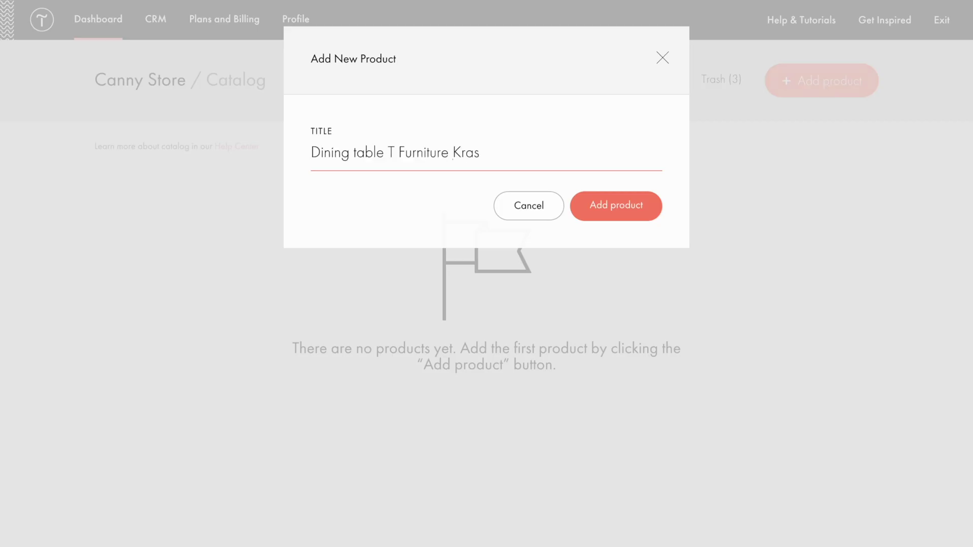
left_click(615, 216)
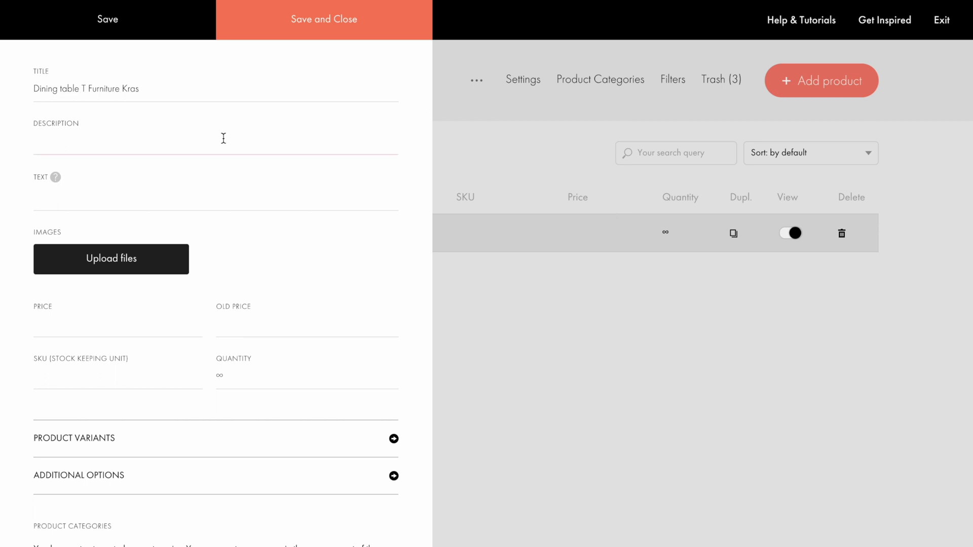
Upload beige.jpg, brown.jpg and white.jpg as the product's images
left_click(120, 260)
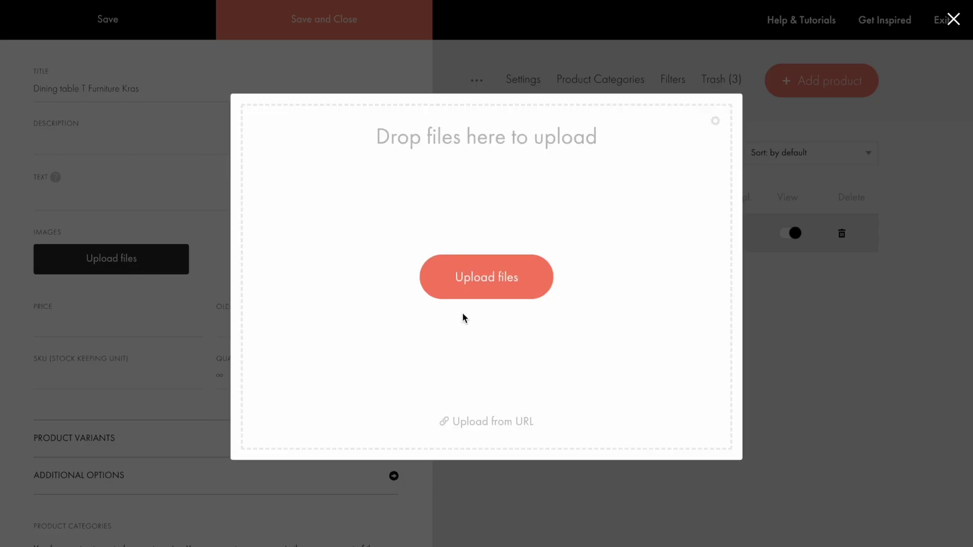
left_click(485, 281)
left_click(386, 152)
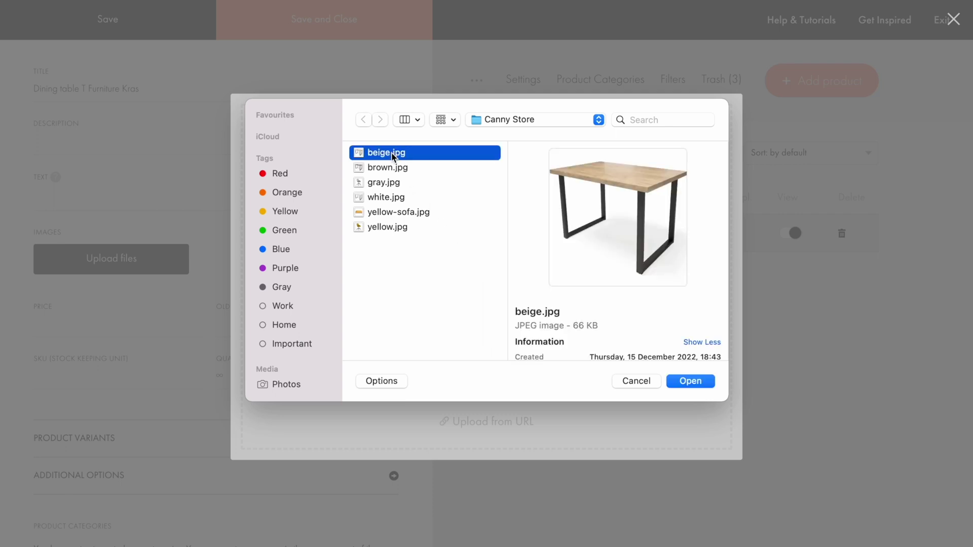
left_click(388, 167, "super")
left_click(393, 197, "super")
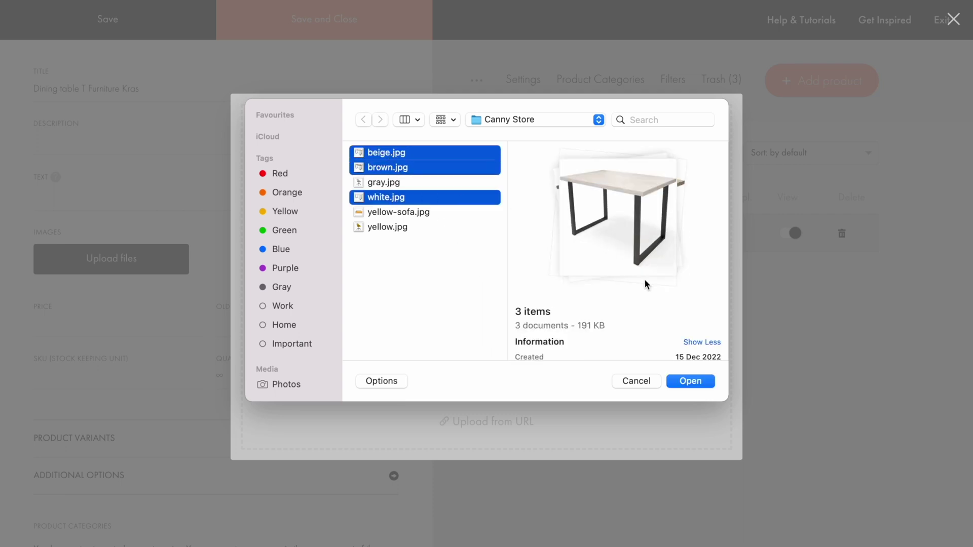
left_click(688, 381)
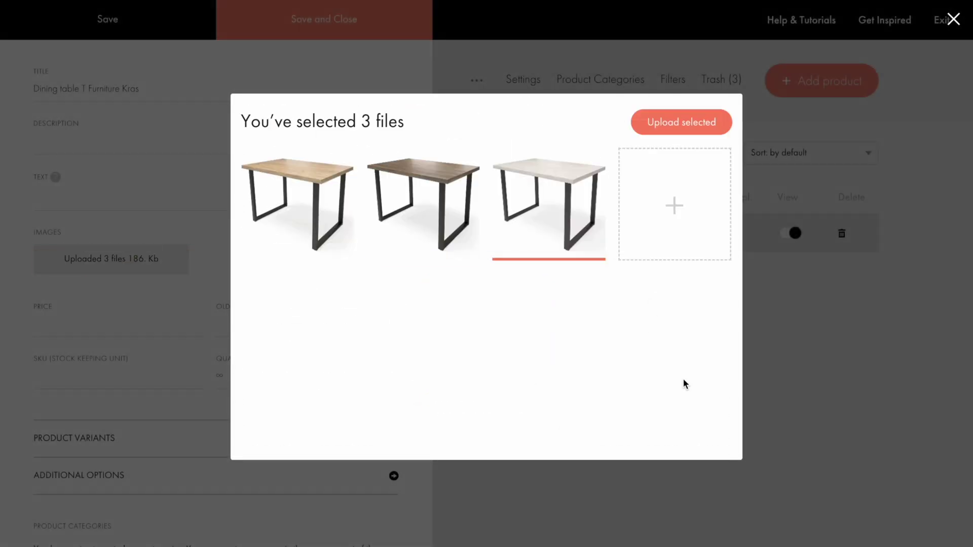
left_click(680, 124)
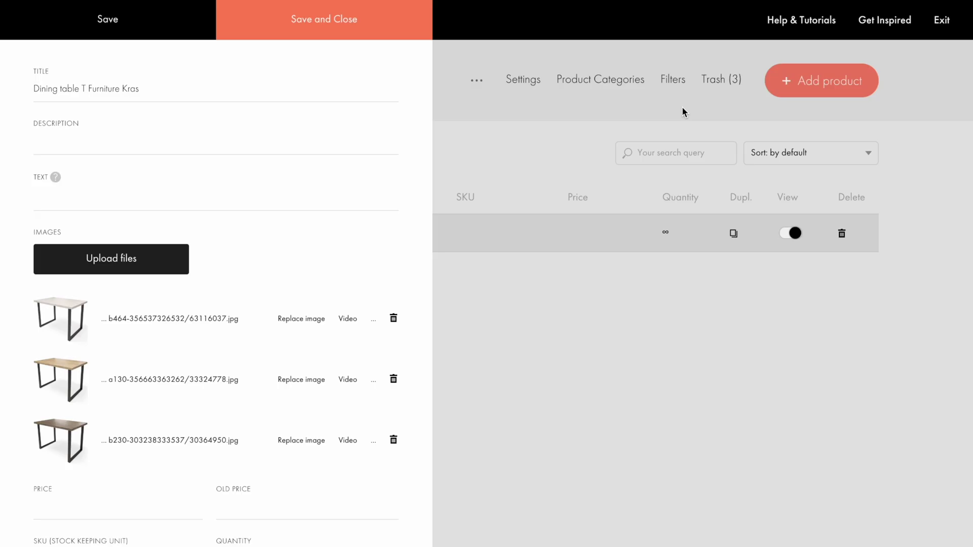
Add a Color drop-down option to the product variants
scroll(410, 274, "down", 6)
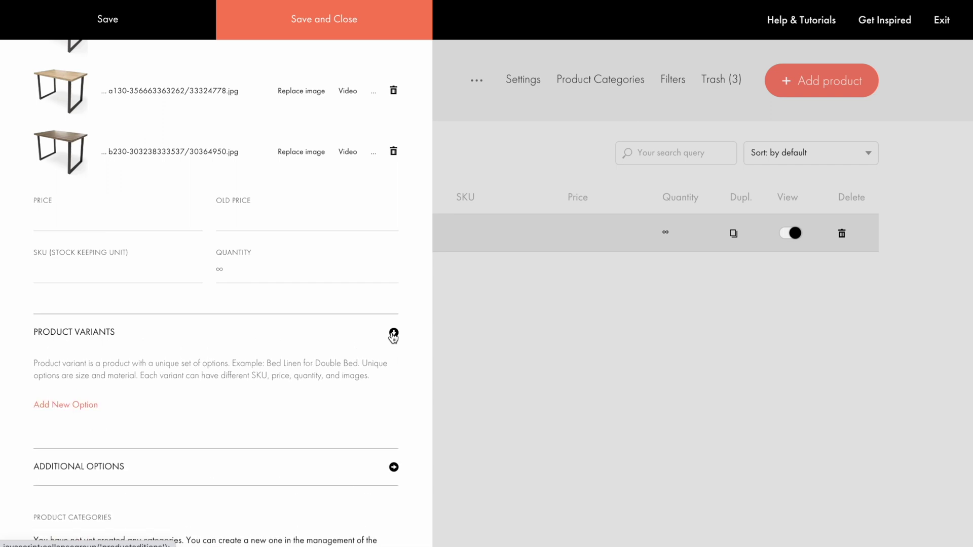
left_click(73, 408)
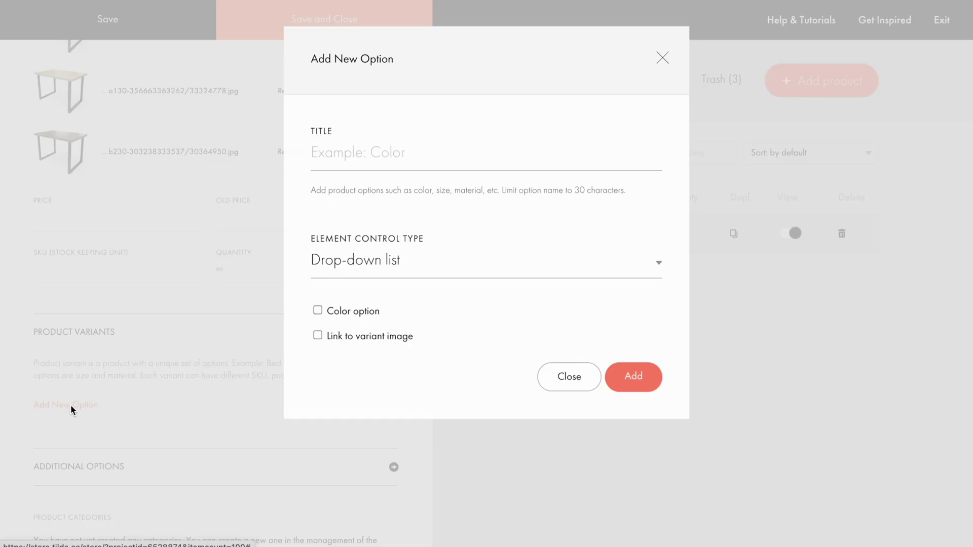
left_click(325, 148)
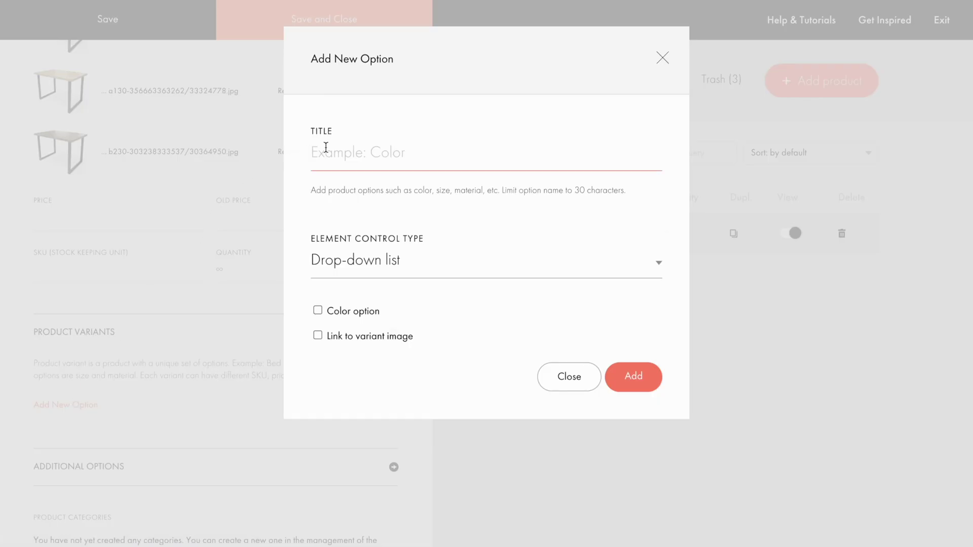
type("Color")
left_click(633, 377)
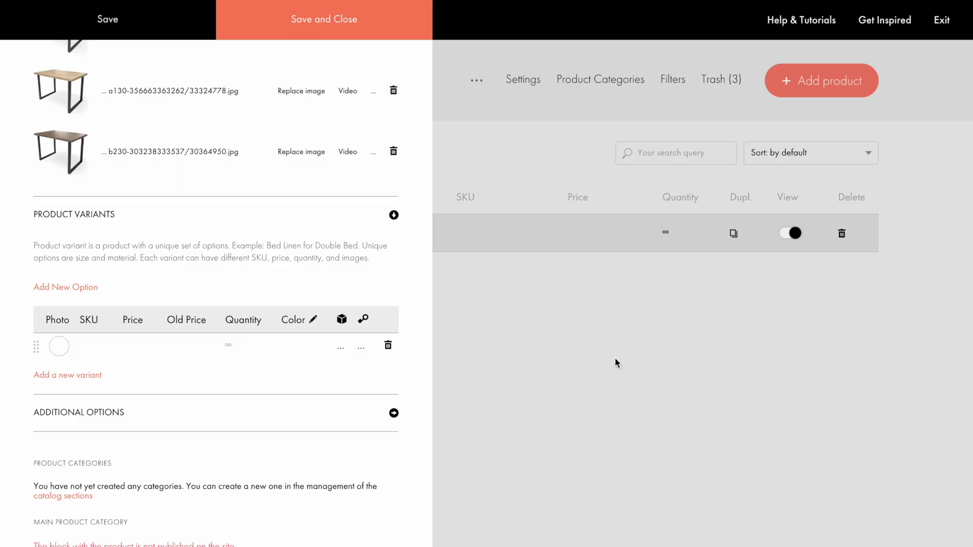
Add a second drop-down variant option titled Size
left_click(69, 292)
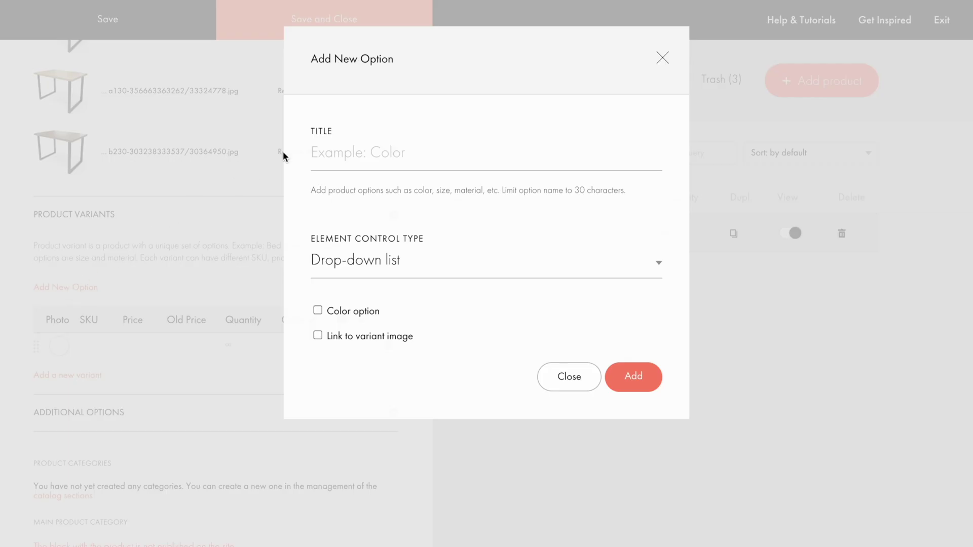
left_click(347, 153)
type("Size")
left_click(632, 376)
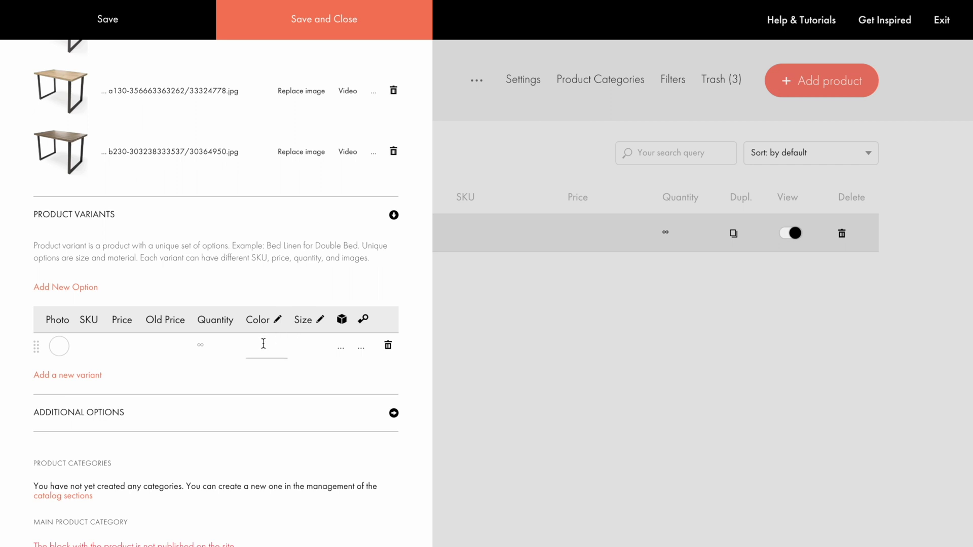
Give the first variant the white table photo, SKU 00121, price 520 and quantity 10
left_click(60, 347)
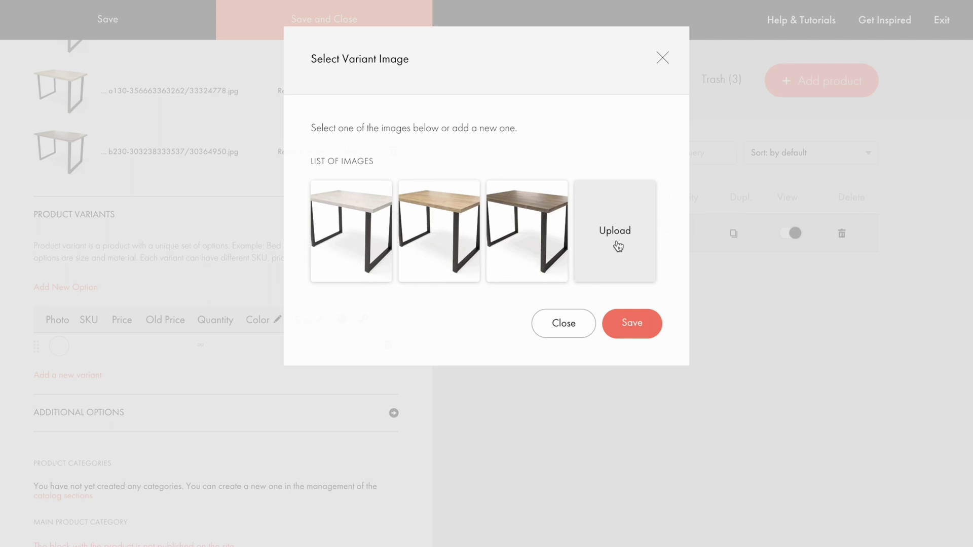
left_click(356, 231)
left_click(630, 332)
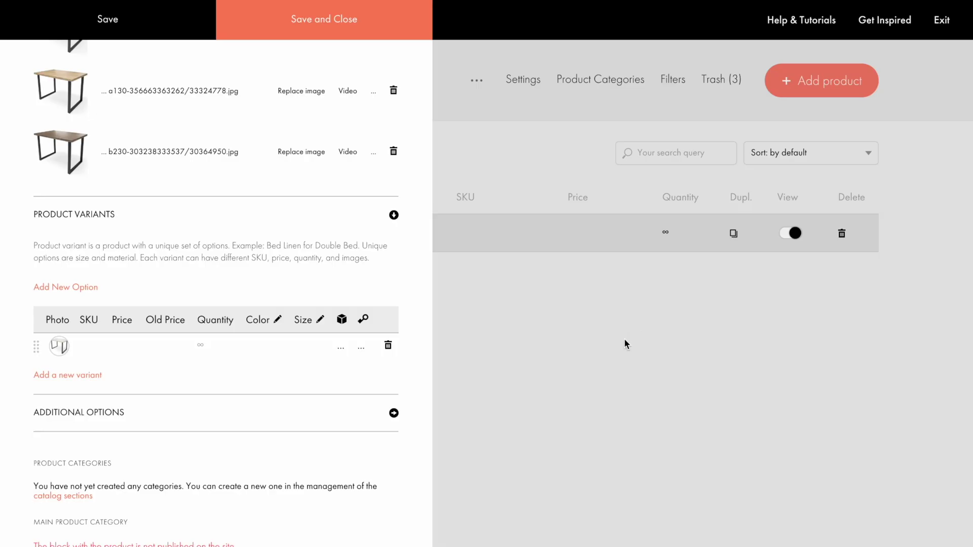
left_click(91, 348)
type("00121")
left_click(120, 361)
type("520")
left_click(203, 354)
type("10")
Set the first variant's Color to White and Size to 120x80
left_click(259, 366)
type("White")
left_click(310, 356)
type("120x80")
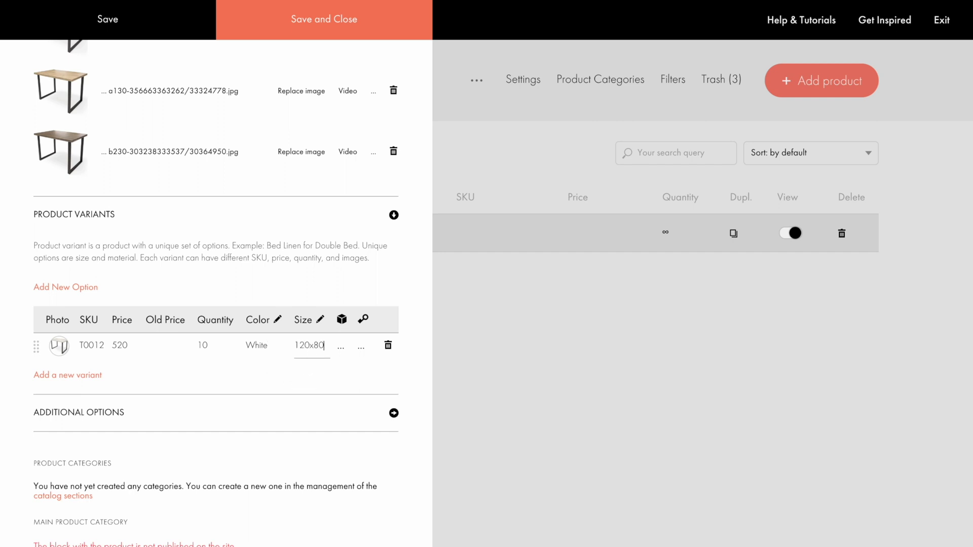
Show the dimensions and weight columns and the External ID column in the variants table
left_click(341, 319)
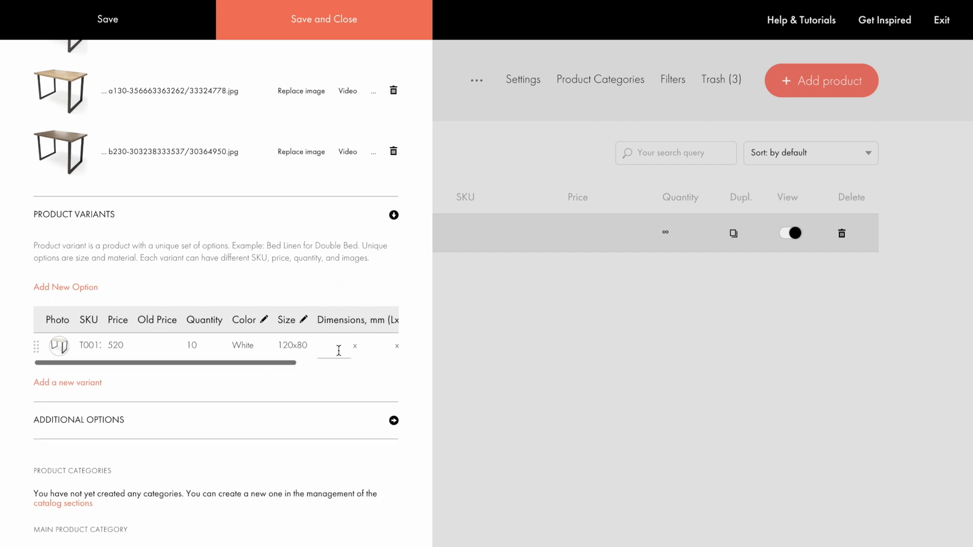
scroll(337, 357, "right", 5)
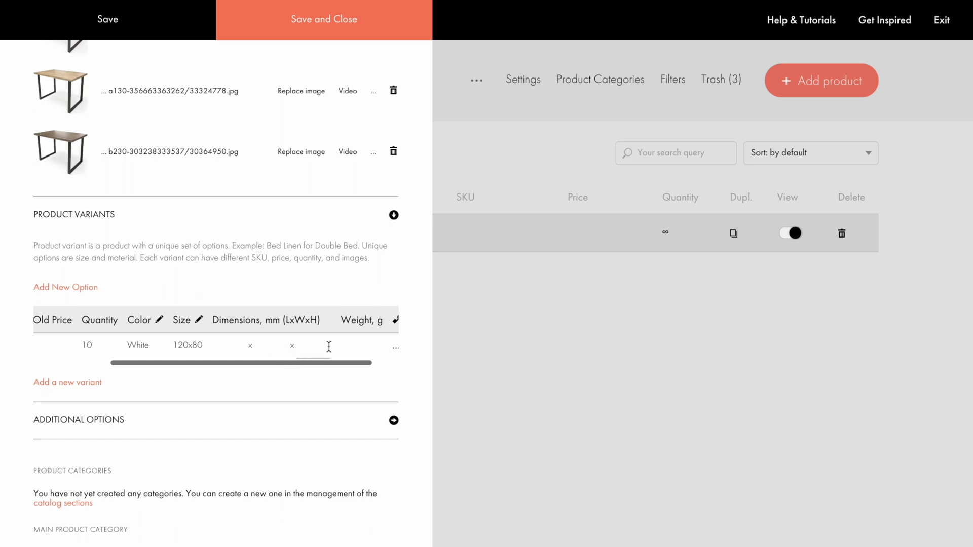
scroll(328, 347, "right", 2)
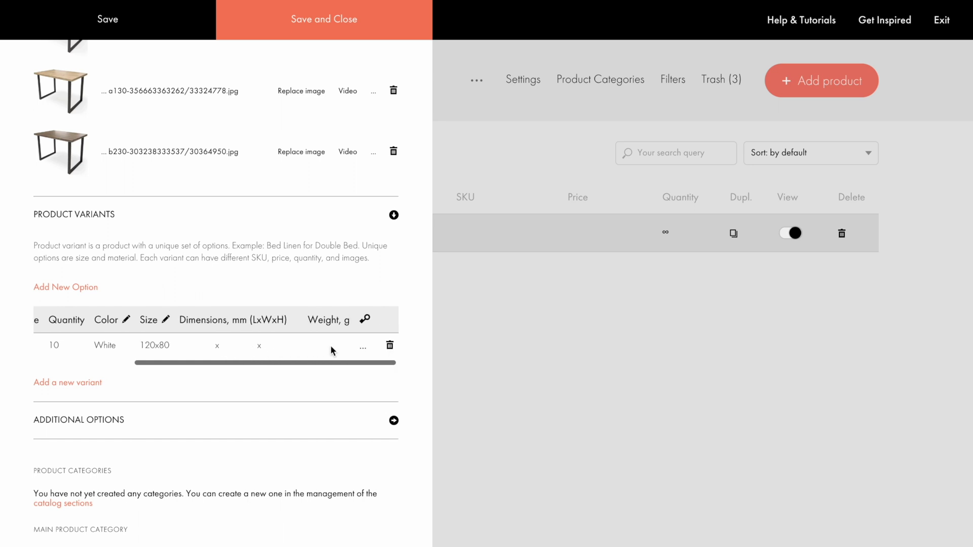
left_click(365, 320)
scroll(356, 342, "right", 3)
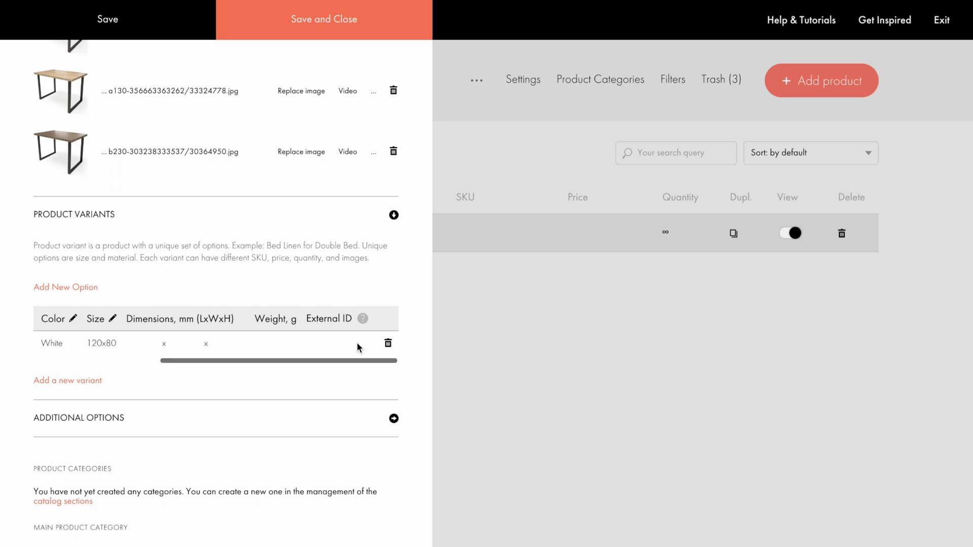
scroll(357, 343, "left", 10)
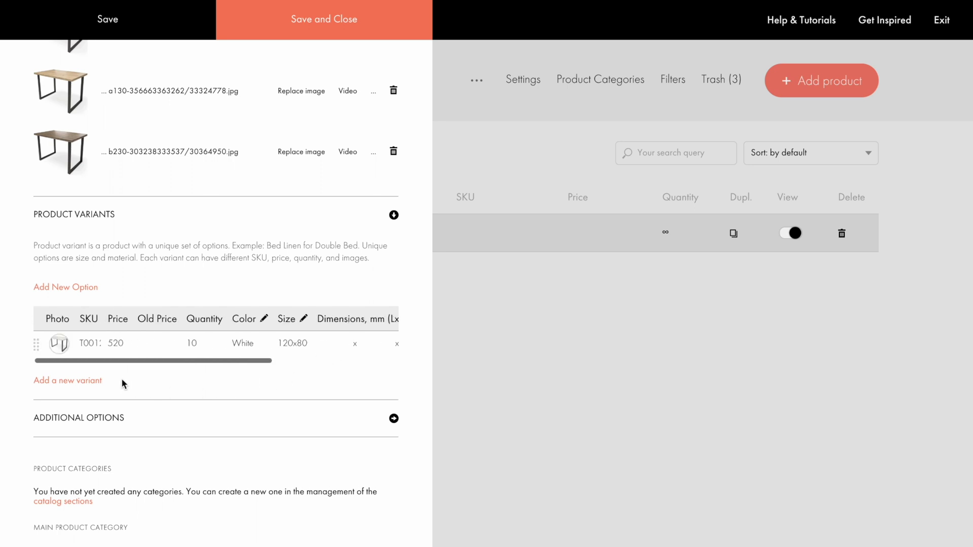
Add a second variant with its price changed to 540
left_click(67, 381)
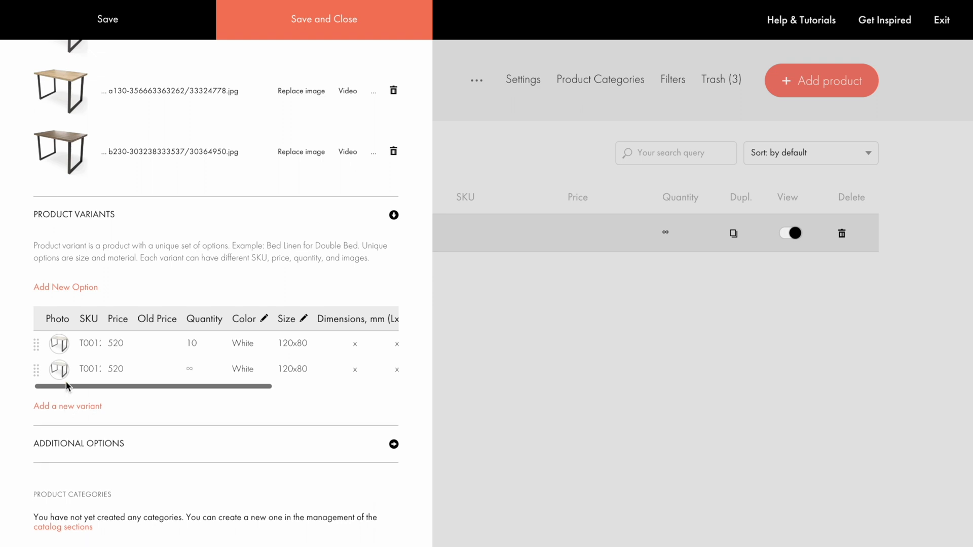
left_click(116, 369)
key("BackSpace")
type("4")
left_click(284, 368)
Add a third variant: oak table photo, price 520, Color Beige, Size 120x80
left_click(67, 406)
left_click(59, 395)
left_click(439, 236)
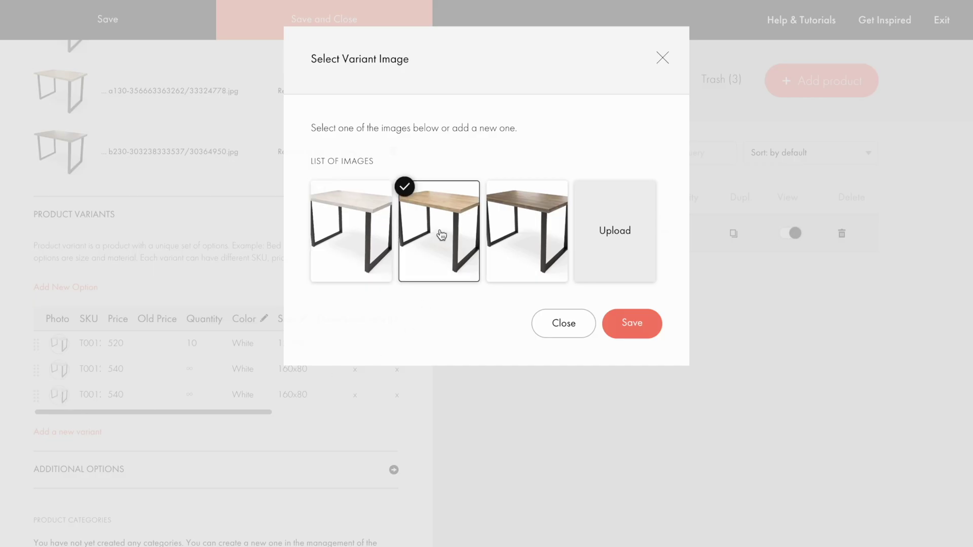
left_click(632, 323)
left_click(119, 394)
key("BackSpace")
type("2")
double_click(243, 394)
type("Beige")
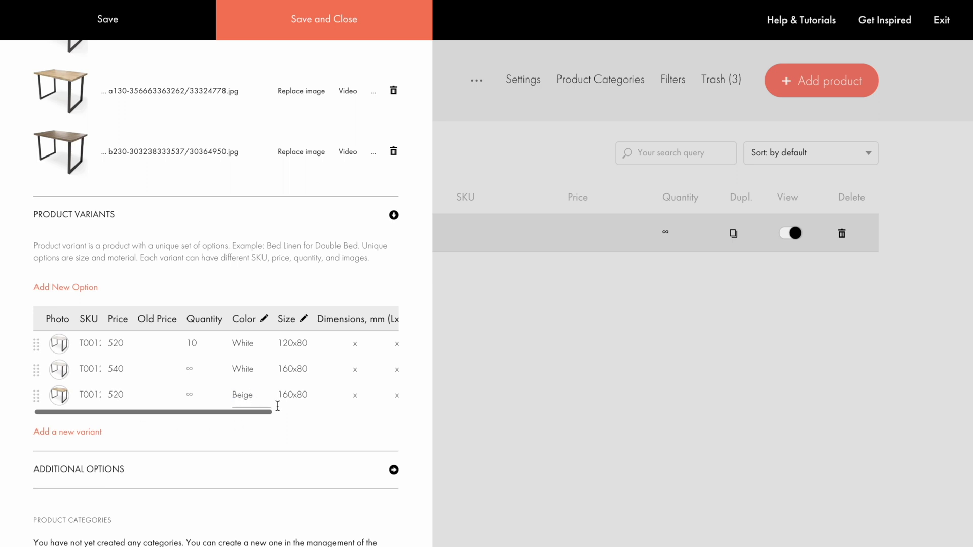
left_click(292, 395)
type("120x80")
Add a fourth variant priced 540 in size 160x80
left_click(73, 433)
left_click(120, 420)
key("BackSpace")
type("40")
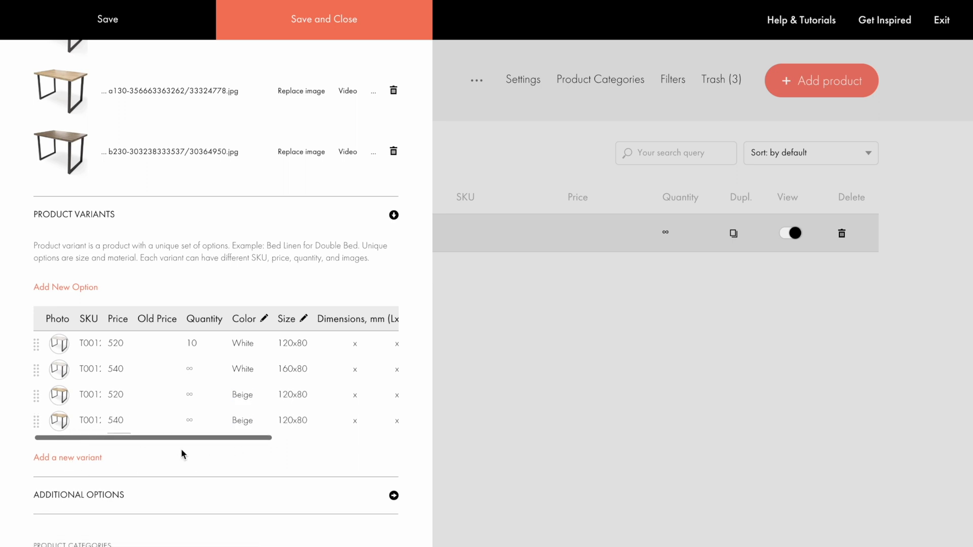
left_click(288, 421)
key("BackSpace")
type("6")
Add a fifth variant using the dark brown table photo
left_click(67, 457)
left_click(59, 446)
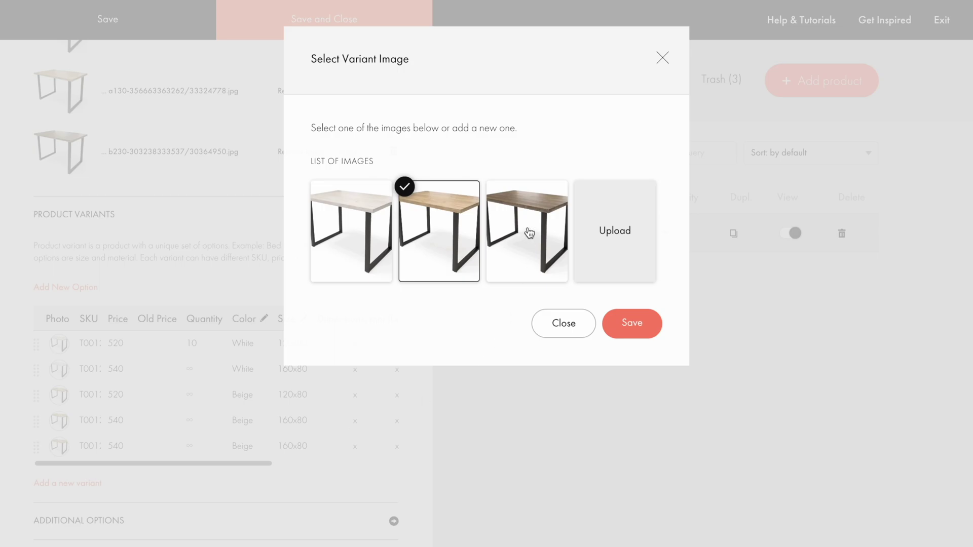
left_click(528, 284)
left_click(632, 322)
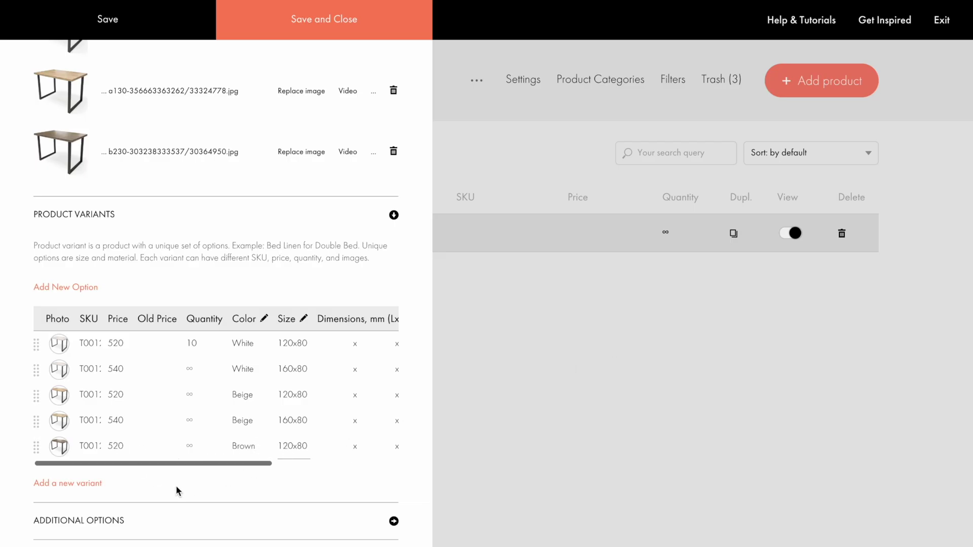
Add a sixth variant priced 540 in size 160x80
left_click(71, 483)
left_click(114, 472)
key("BackSpace")
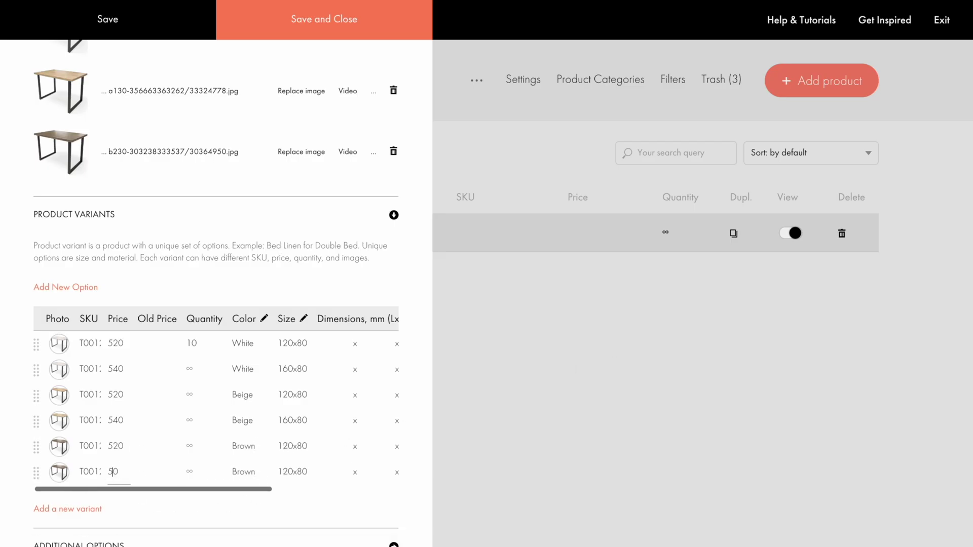
type("4")
left_click(288, 474)
key("BackSpace")
type("6")
Set stock quantities 12, 7 and 7 for variants two to four, then save the table
left_click(201, 370)
type("12")
left_click(200, 395)
type("7")
left_click(201, 422)
type("7")
scroll(414, 496, "up", 1)
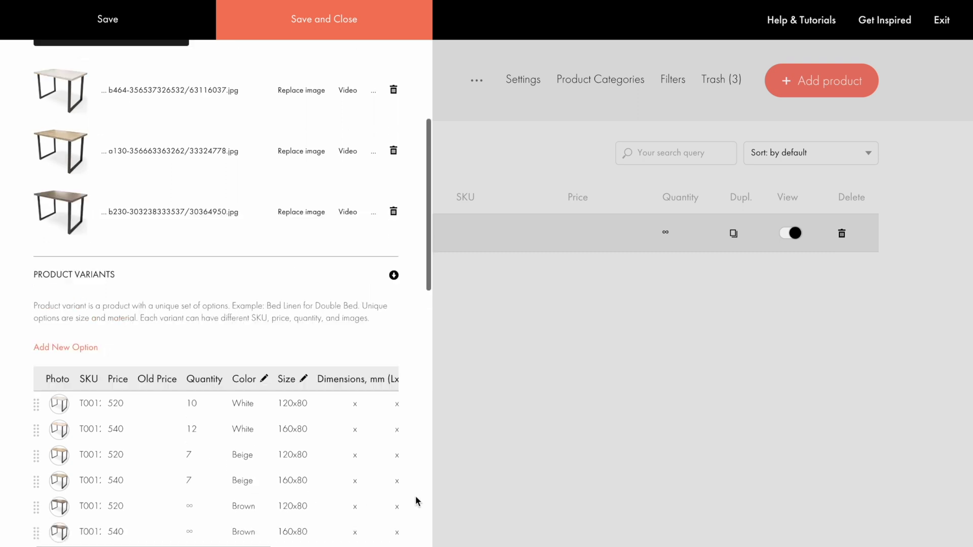
scroll(415, 496, "up", 4)
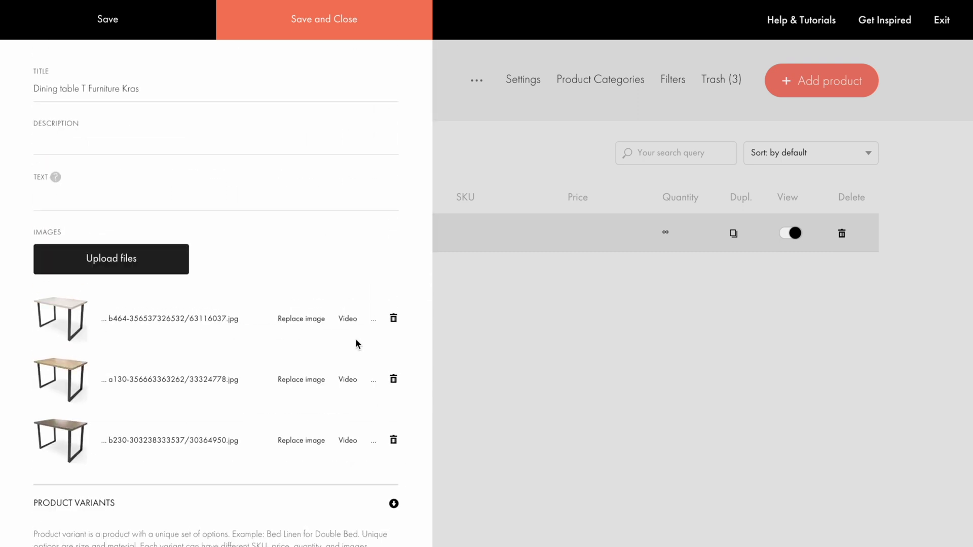
left_click(322, 23)
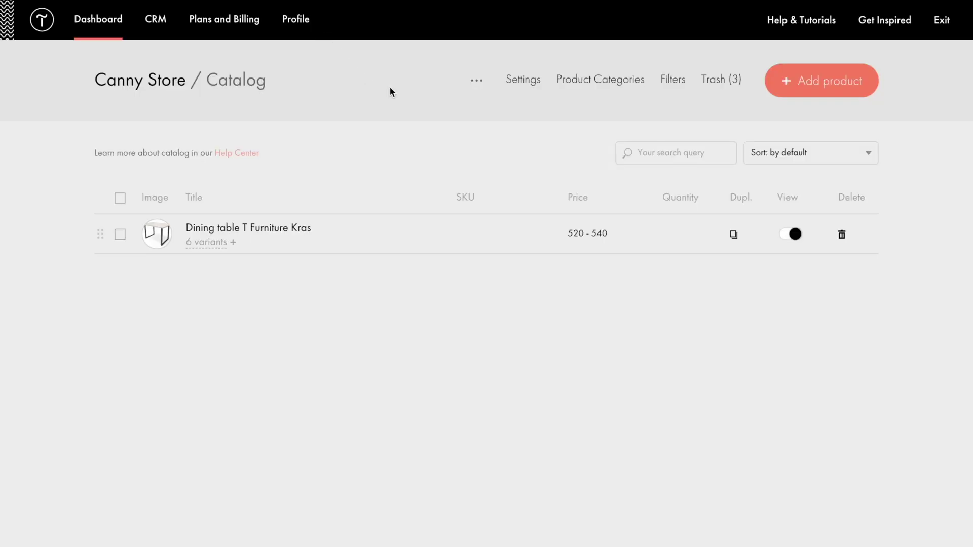
Create the product 'Computer chair T Furniture Vara' with the yellow chair photo
left_click(825, 82)
type("Computer chair T Furniture Vara")
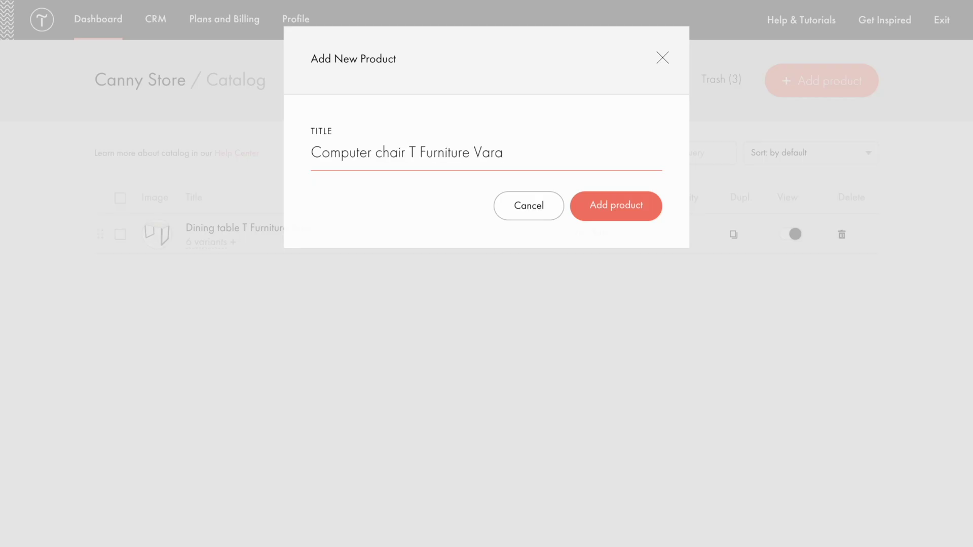
left_click(614, 206)
left_click(119, 261)
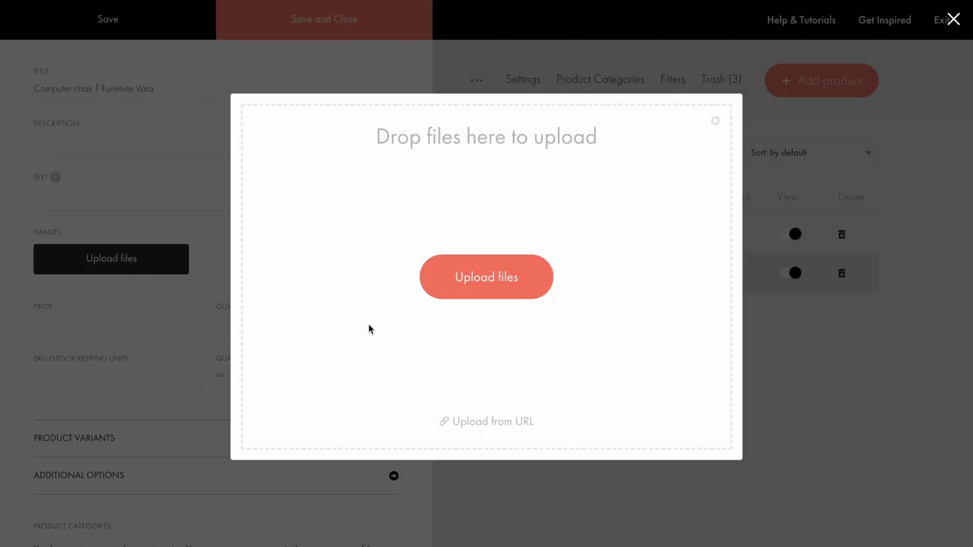
left_click(480, 282)
left_click(690, 381)
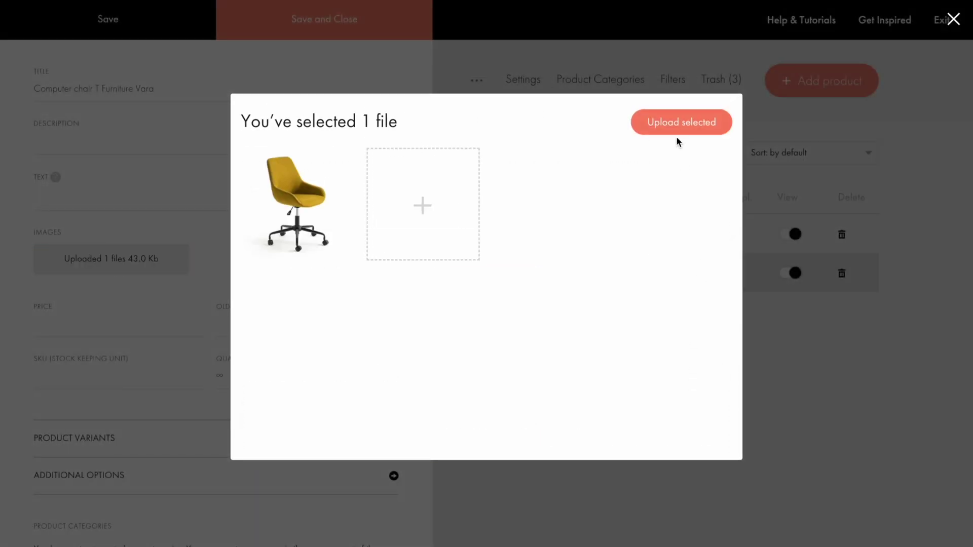
left_click(677, 131)
Give the chair price 390, SKU T0012 and quantity 5, then save it
left_click(76, 384)
type("390")
left_click(129, 440)
type("T0012")
left_click(223, 456)
type("5")
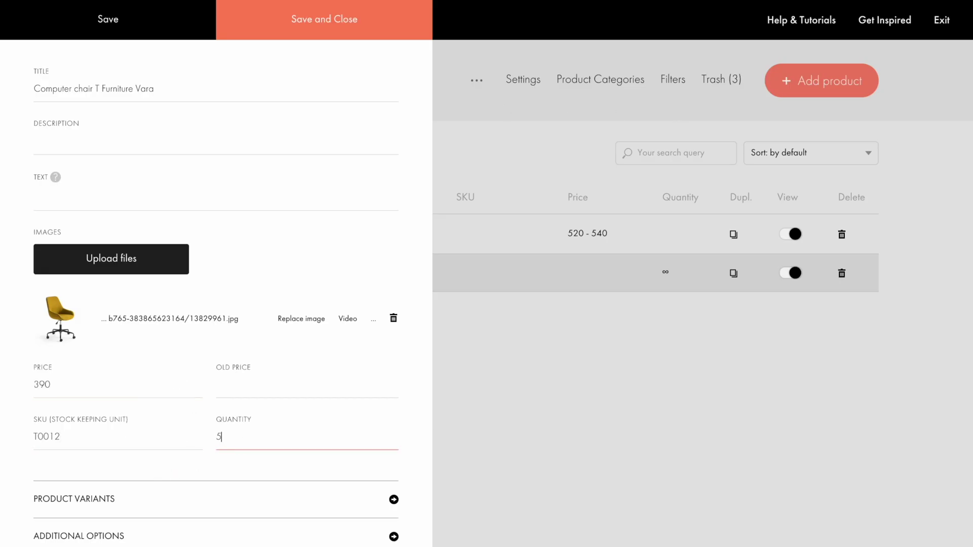
left_click(319, 20)
Create the product 'Couch T Furniture Molo' with the yellow sofa photo
left_click(825, 80)
type("Couch T Furniture Molo")
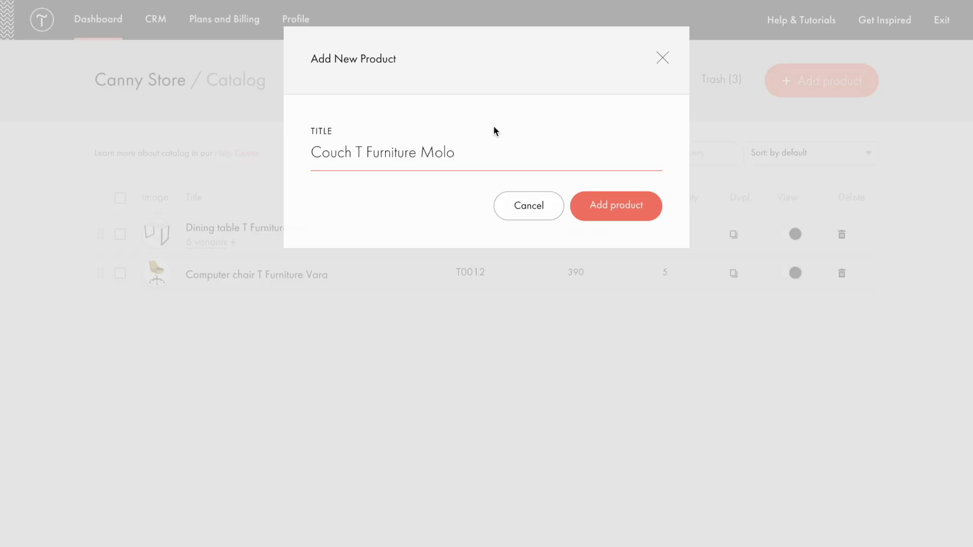
left_click(612, 213)
left_click(127, 254)
left_click(489, 278)
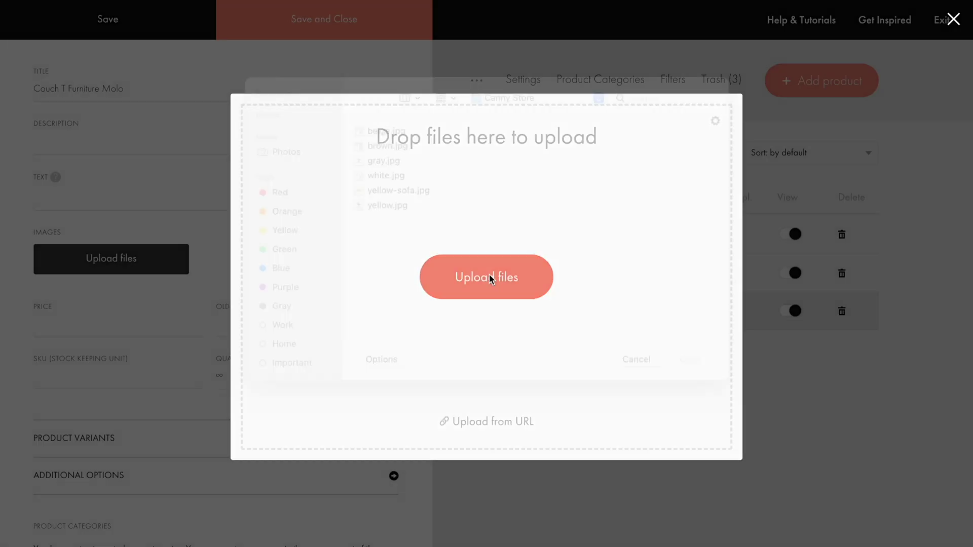
left_click(428, 212)
left_click(690, 381)
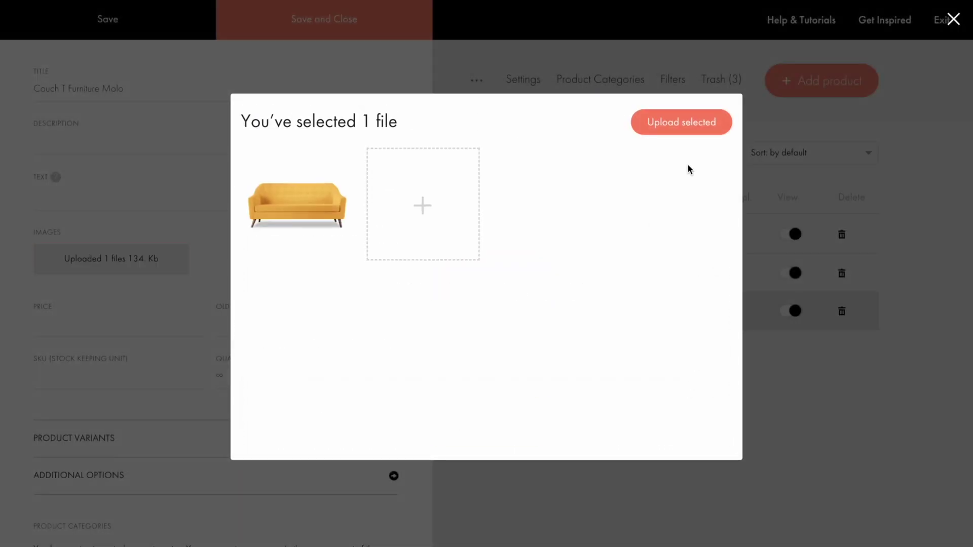
left_click(683, 127)
Give the couch price 700, SKU T0003 and quantity 6, then save it
left_click(117, 385)
type("700")
key("Tab")
type("T0003")
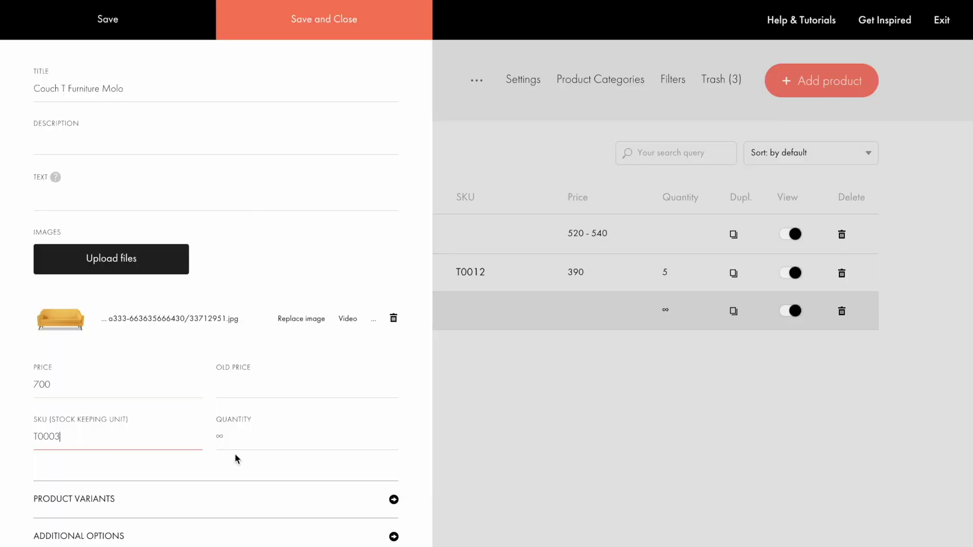
key("Tab")
type("6")
left_click(320, 22)
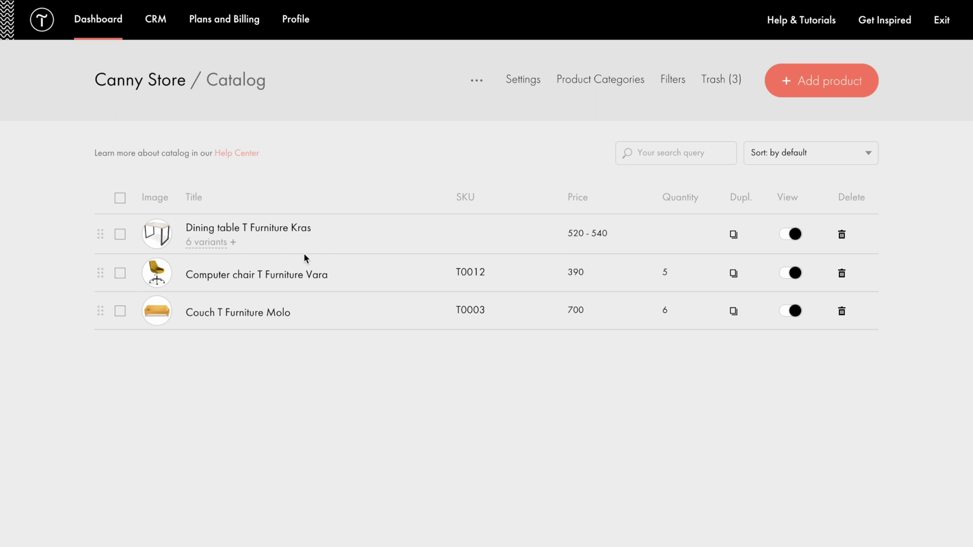
Expand the dining table's six variants and set the White 120x80 price to 530
left_click(212, 244)
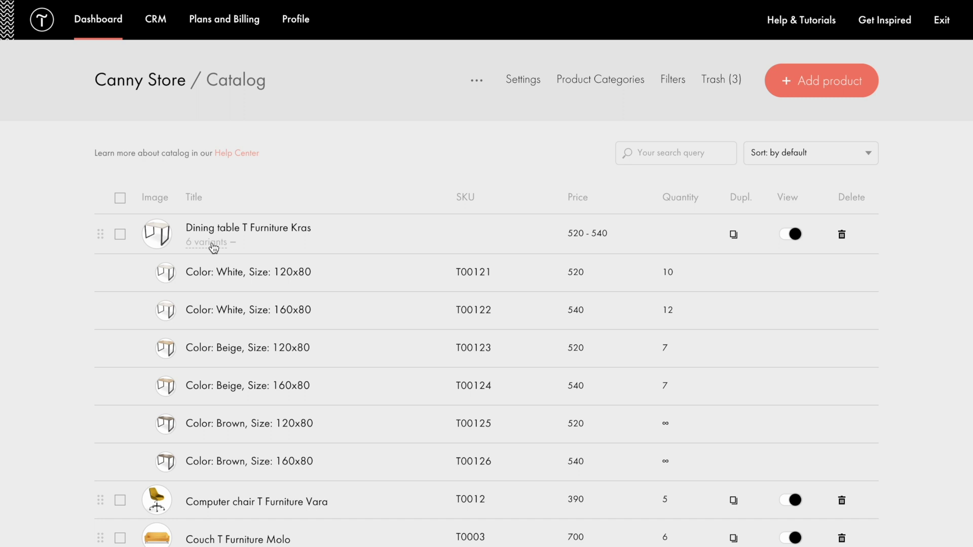
left_click(578, 271)
key("ctrl+a")
type("530")
key("Return")
Set that variant's quantity to 8 and return to the Canny Store dashboard
left_click(677, 271)
key("ctrl+a")
type("8")
key("Return")
left_click(148, 81)
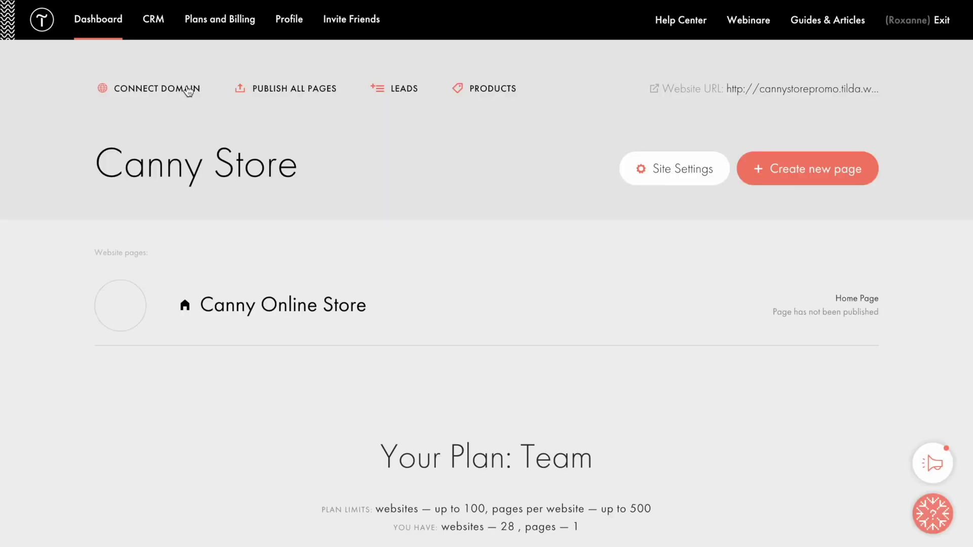
On the Canny Online Store page, set the ST300 product block to show products from the catalog
left_click(279, 305)
left_click(157, 116)
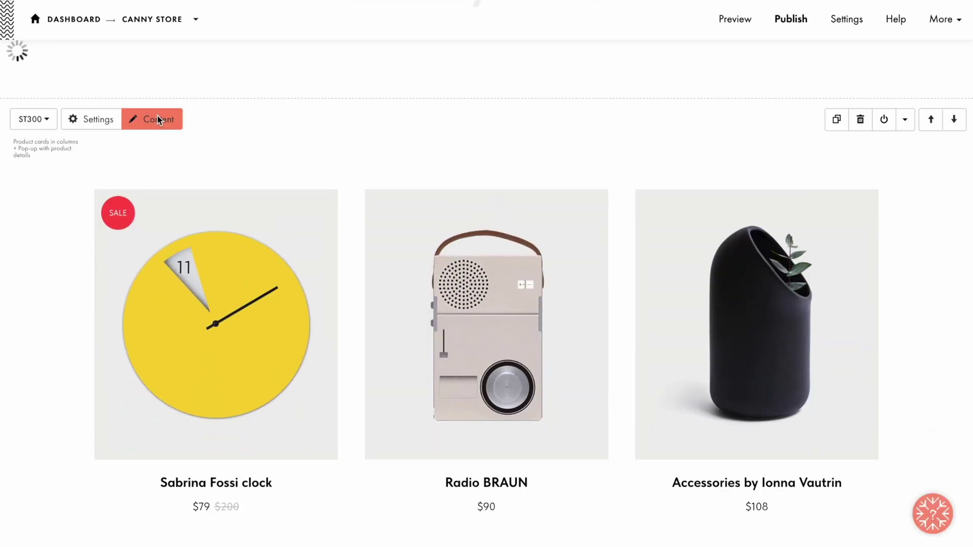
scroll(151, 145, "down", 15)
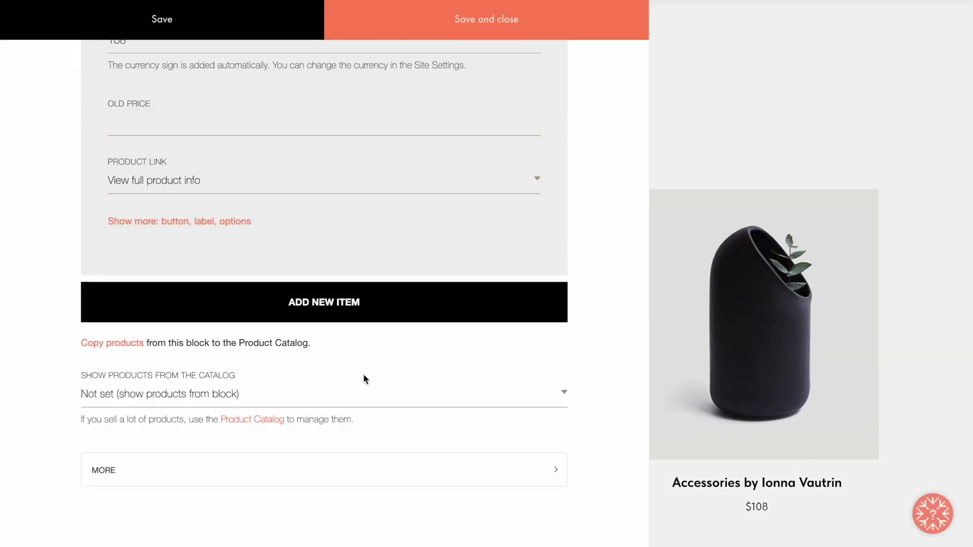
left_click(364, 396)
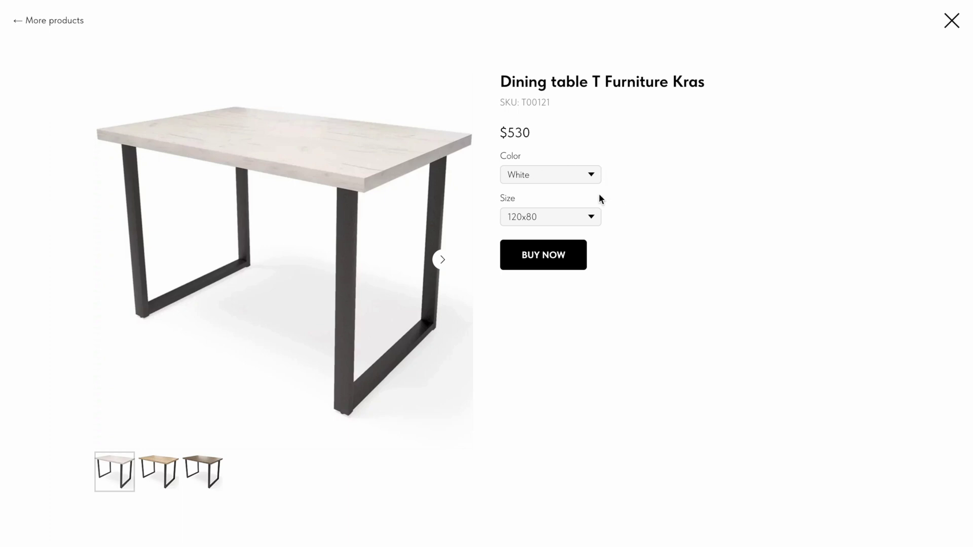
Pick Beige and 160x80 in the dining table popup to see $540, then dismiss the publish dialog
left_click(594, 177)
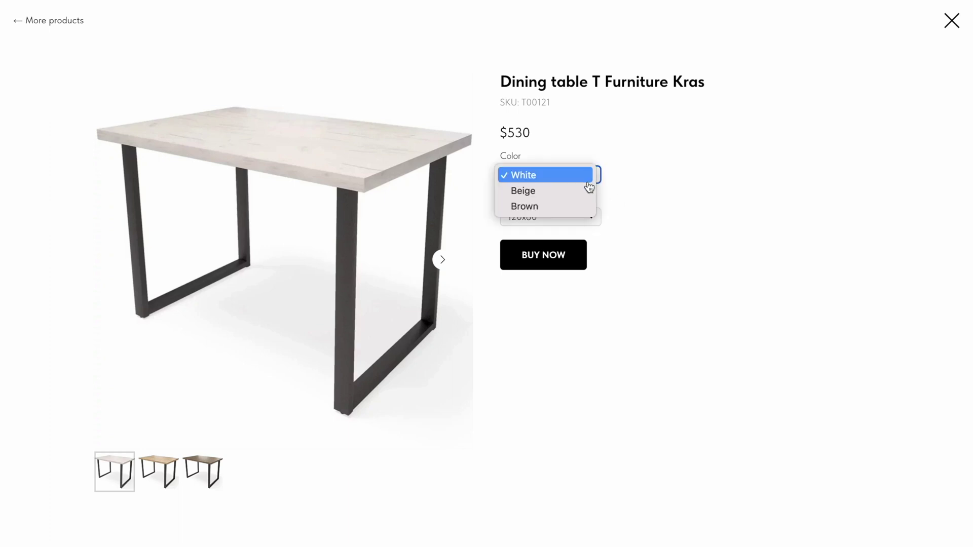
left_click(585, 191)
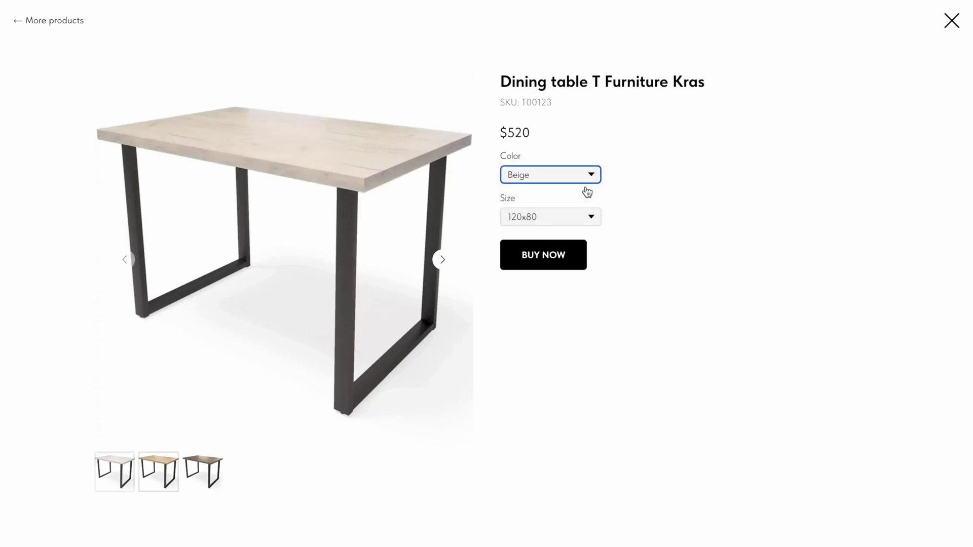
left_click(591, 219)
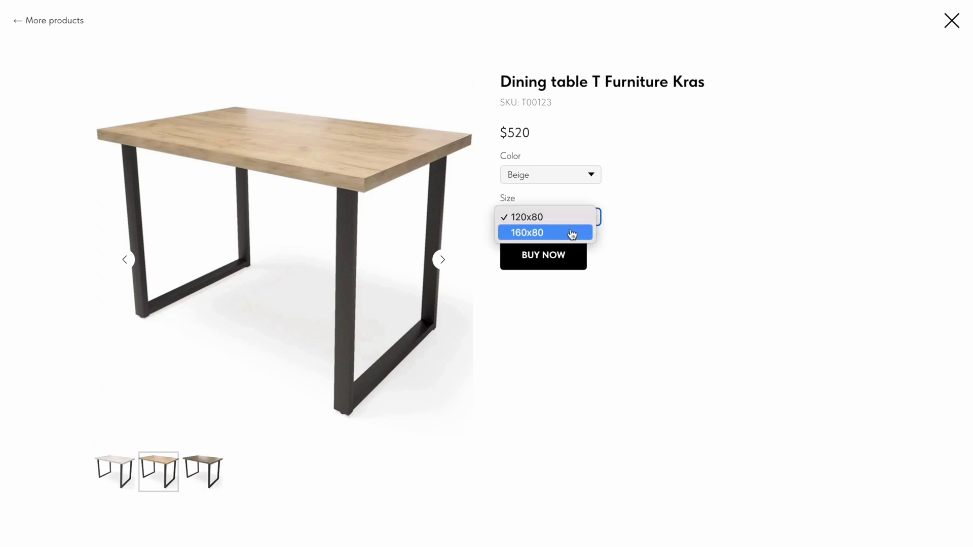
left_click(572, 234)
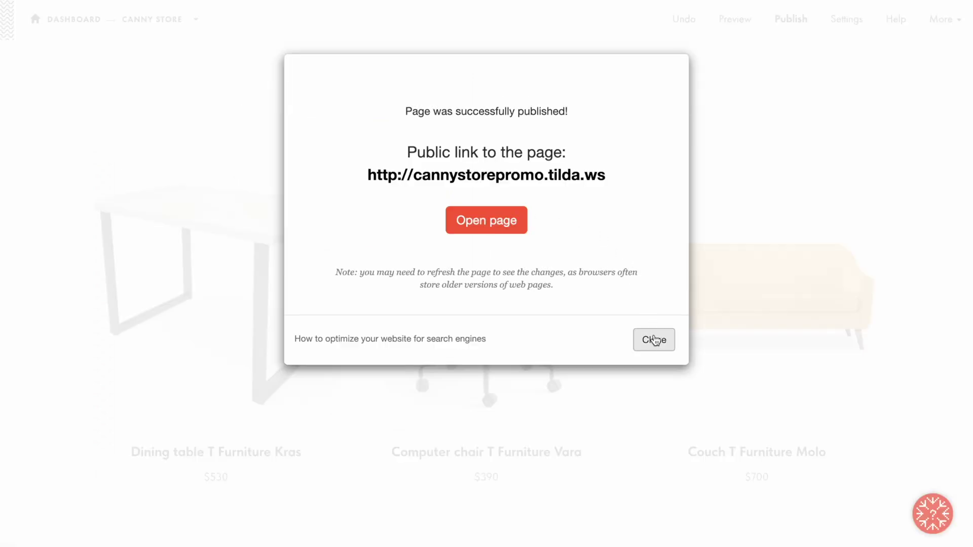
left_click(652, 340)
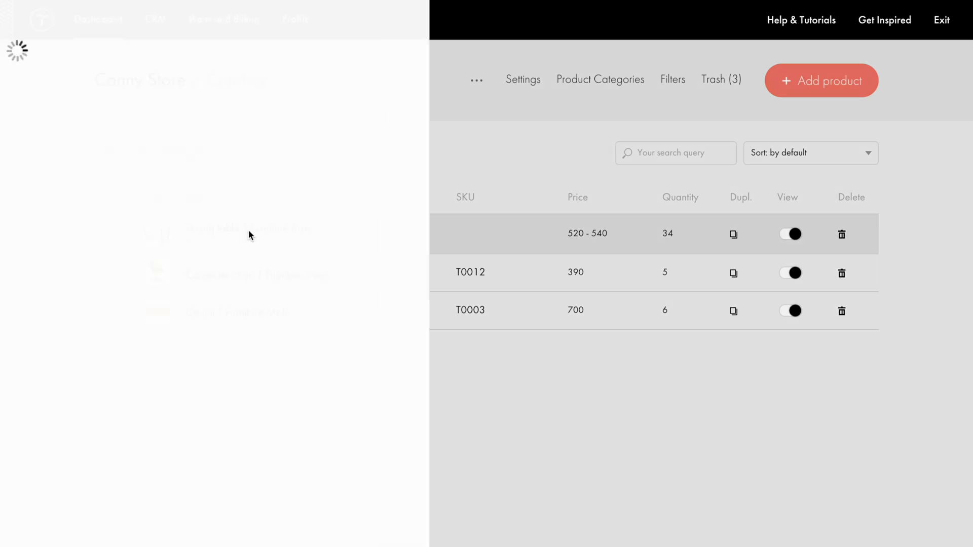
Expand the table's Additional Options and name the option 'Built-in electronics'
scroll(248, 229, "down", 5)
scroll(248, 229, "down", 7)
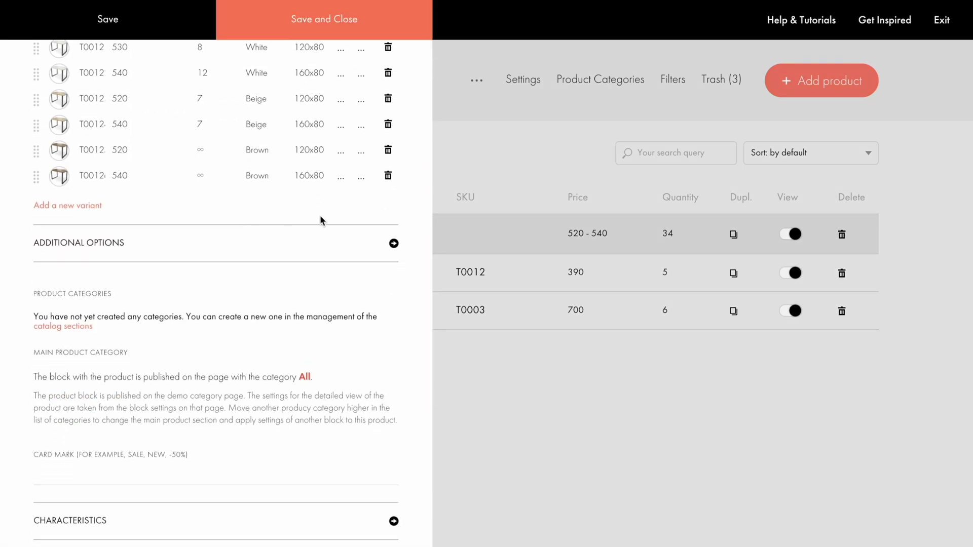
left_click(393, 245)
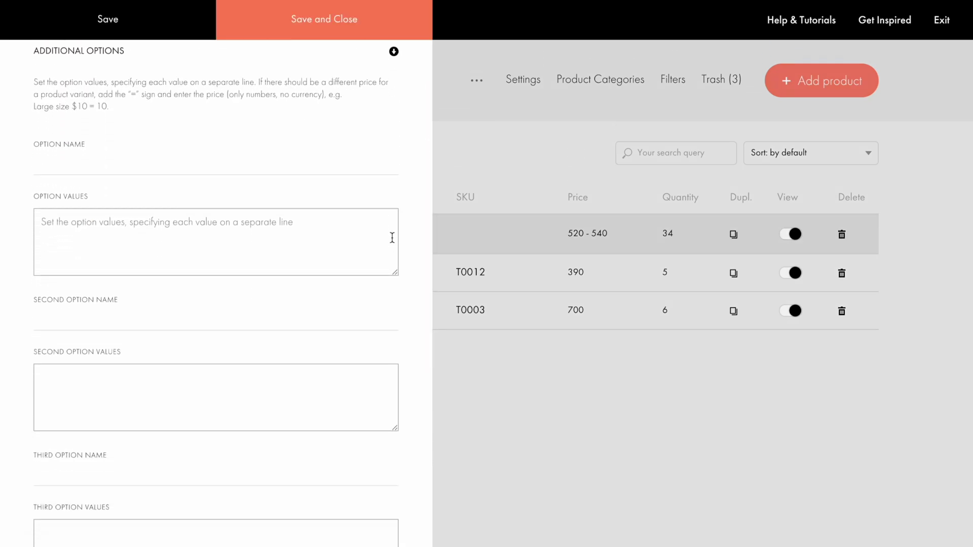
left_click(300, 163)
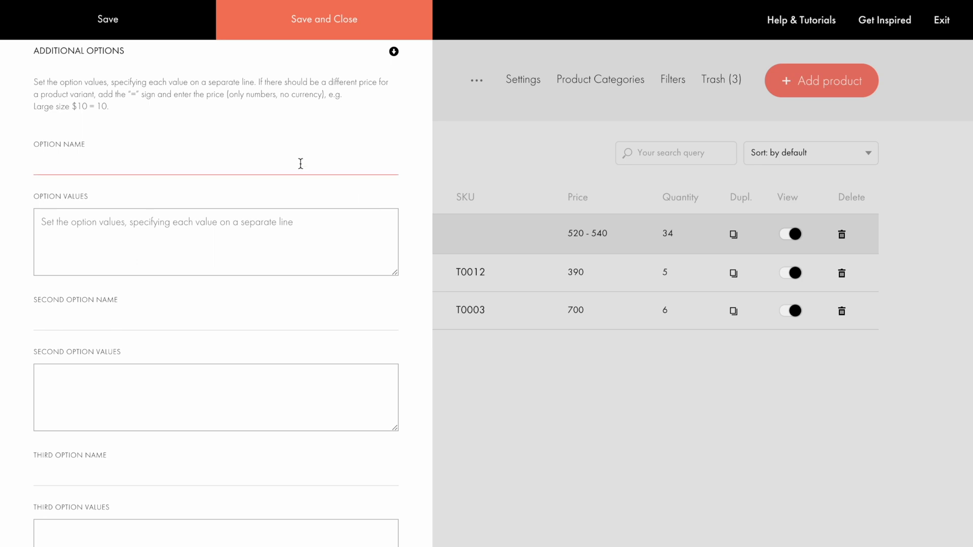
type("Built-in electronics")
Enter the option values No electronics, Phone charger and Cup warmer
left_click(133, 218)
type("No electronics")
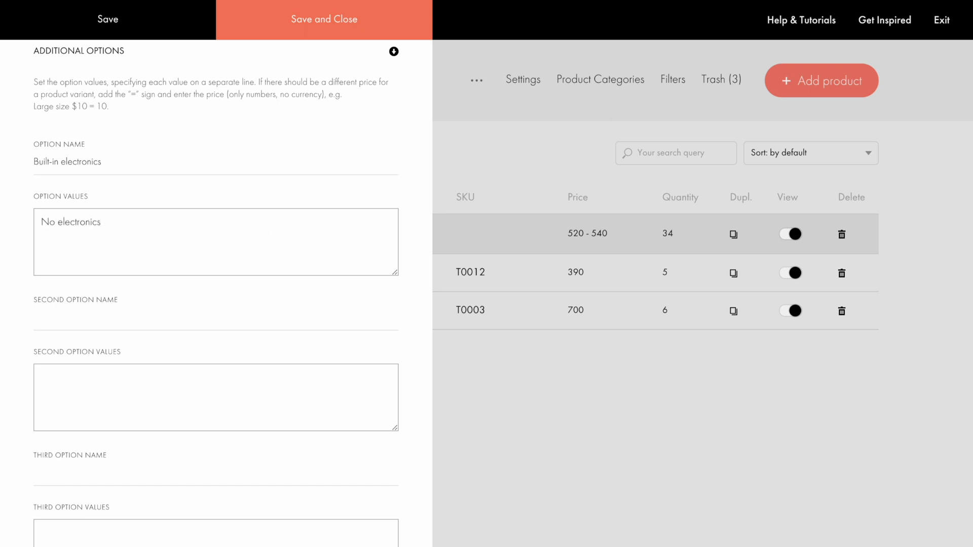
key("Return")
type("Phone charger")
key("Return")
type("Cup warmer")
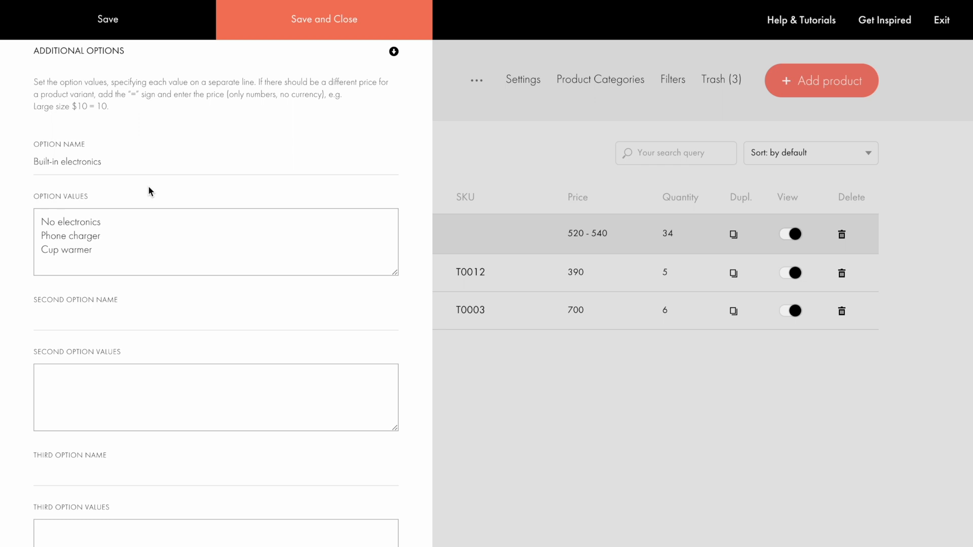
Add =+700 to Phone charger and =+1000 to Cup warmer, then save the product
left_click(130, 235)
type("=+700")
left_click(92, 249)
type("=+1000")
left_click(321, 21)
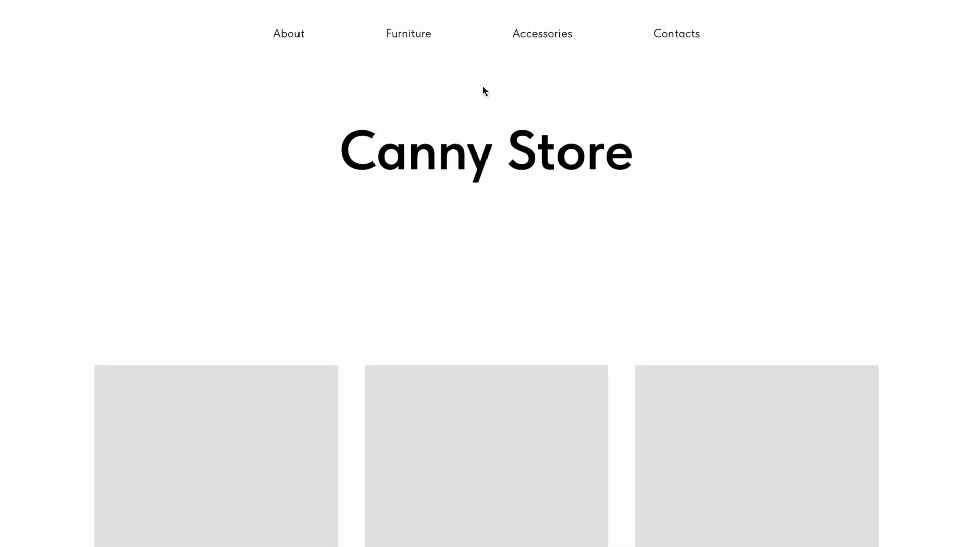
In the dining table popup, choose Phone charger under Built-in electronics to see $1 230
scroll(483, 90, "down", 5)
left_click(215, 232)
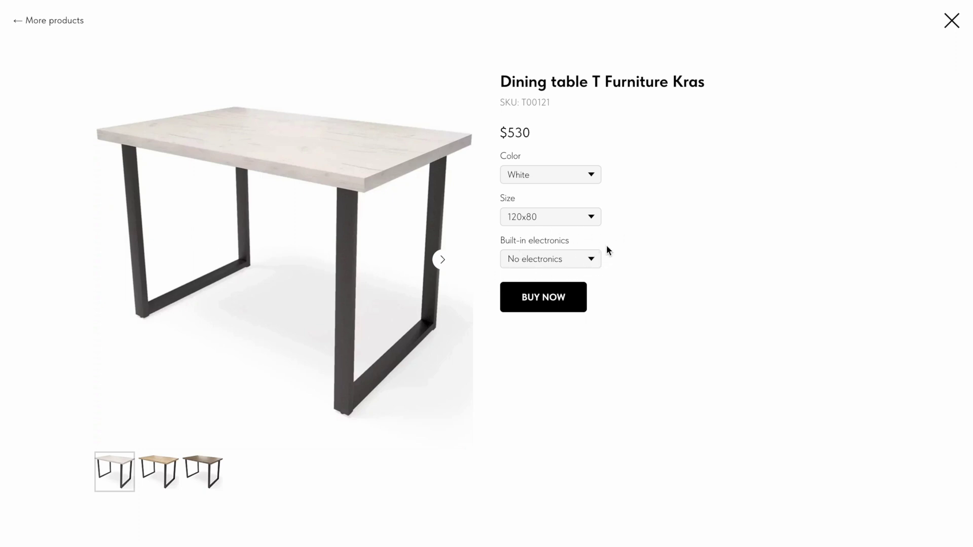
left_click(591, 259)
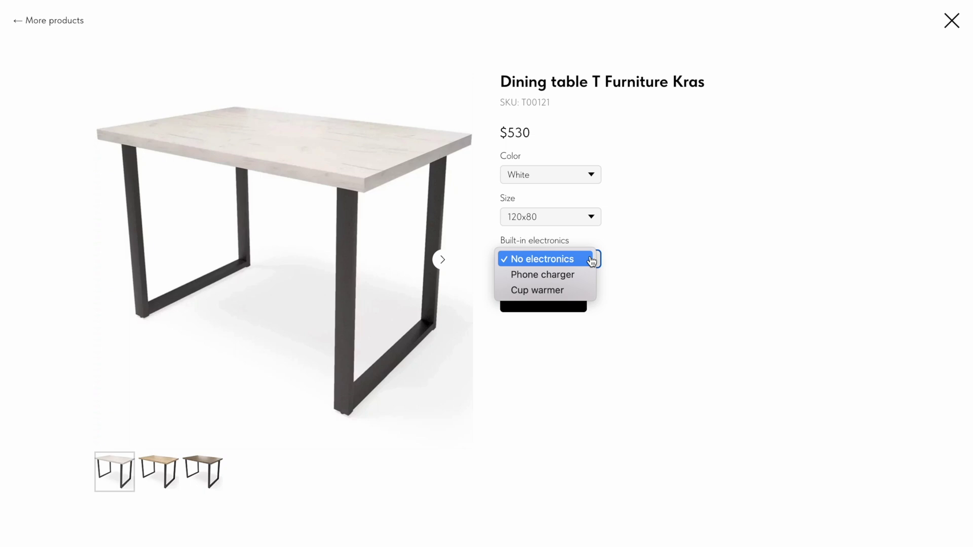
left_click(636, 251)
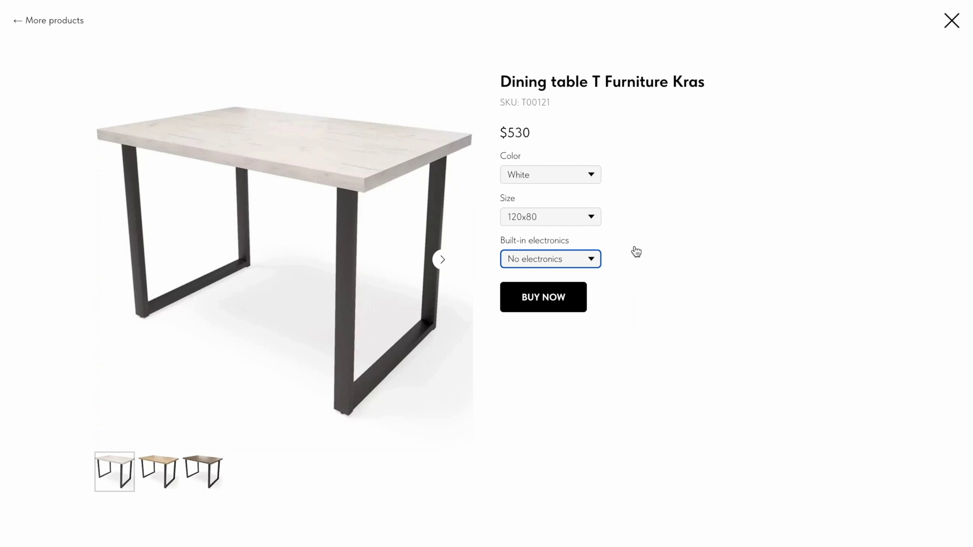
left_click(593, 259)
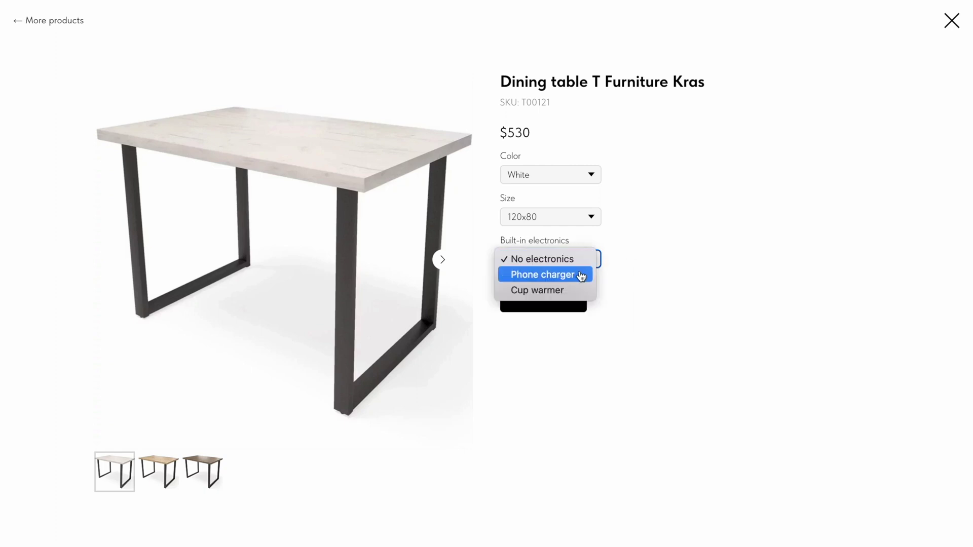
left_click(579, 275)
left_click(636, 212)
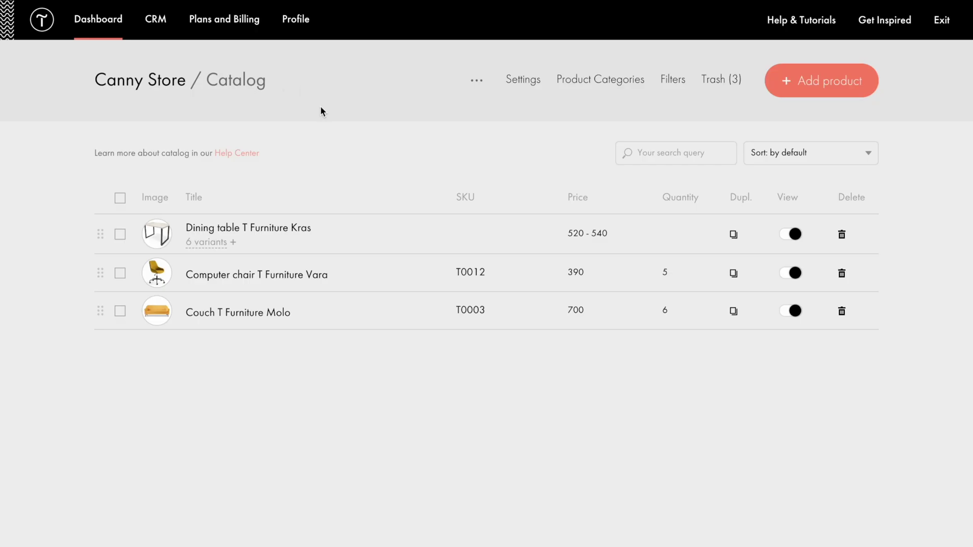
Delete the 'No electronics' line from the table's option values, then check the popup
left_click(253, 229)
scroll(269, 231, "down", 6)
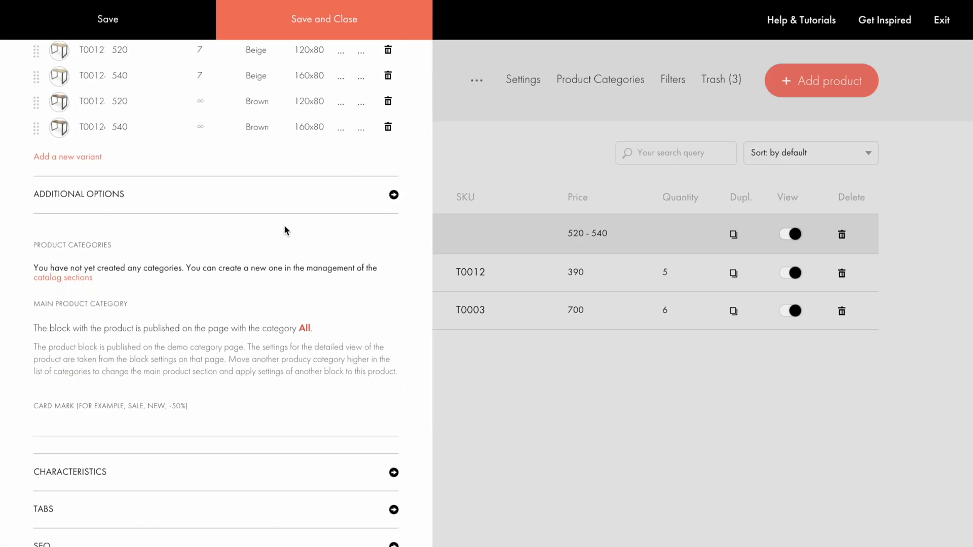
left_click(393, 195)
left_click(291, 369)
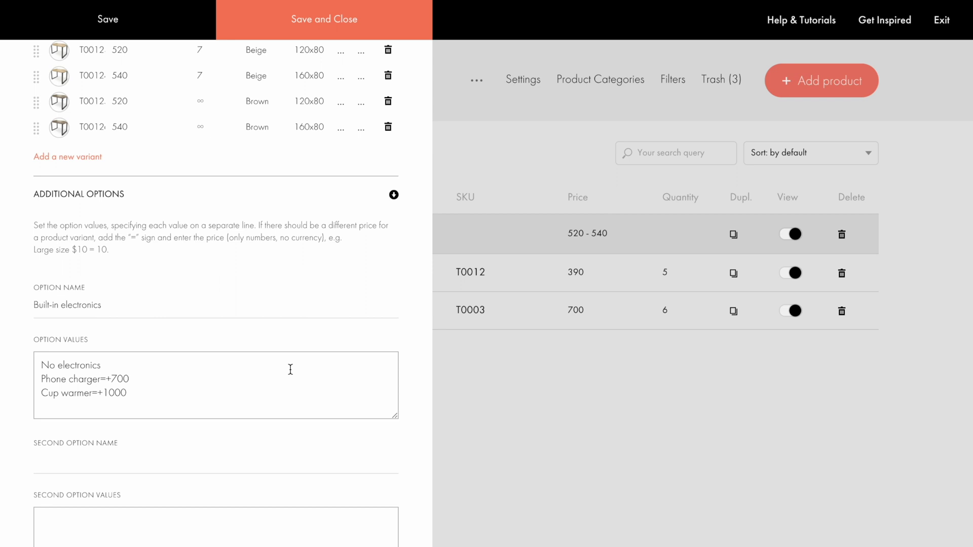
left_click_drag(228, 361, 10, 373)
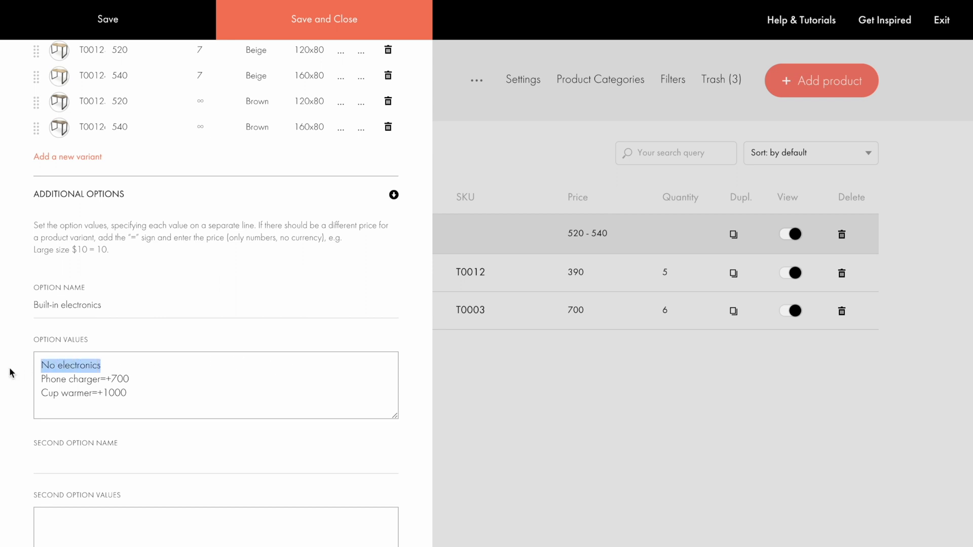
key("Delete")
key("Delete")
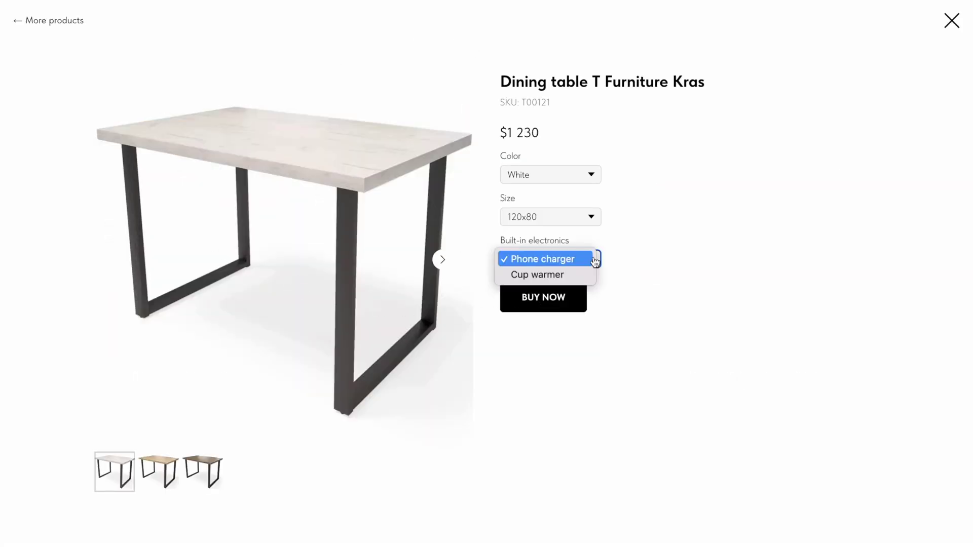
left_click(616, 267)
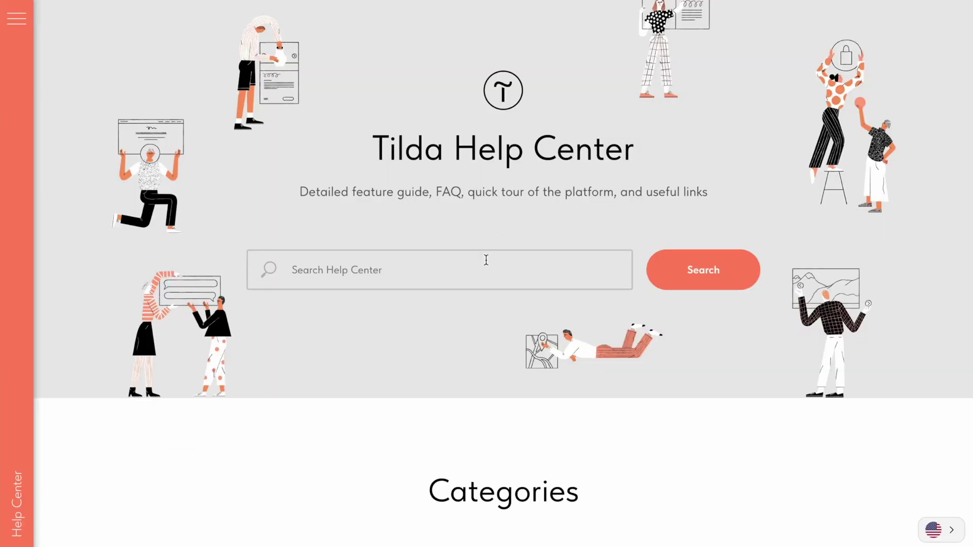
left_click(484, 260)
Search the Help Center for 'How to add product' and read the product variants article
type("How to add product")
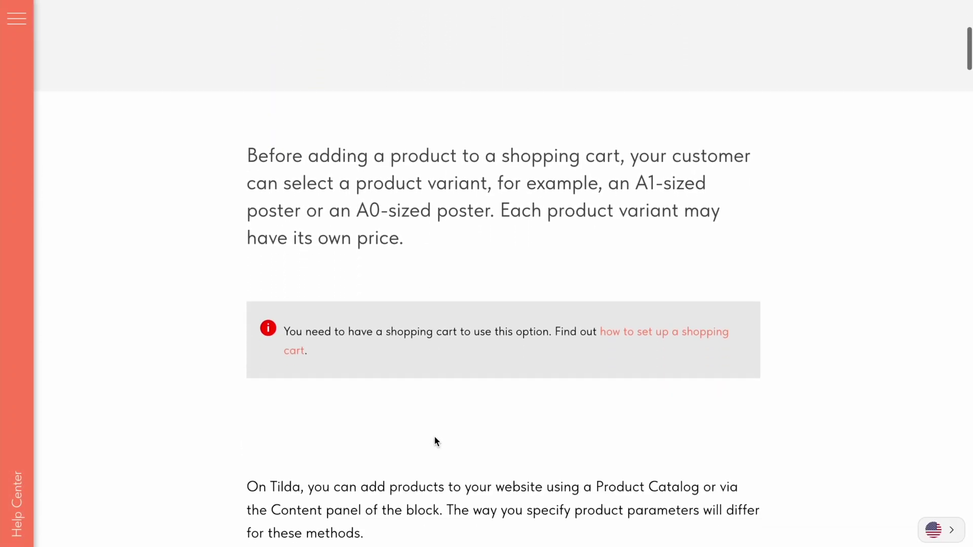
scroll(434, 438, "down", 4)
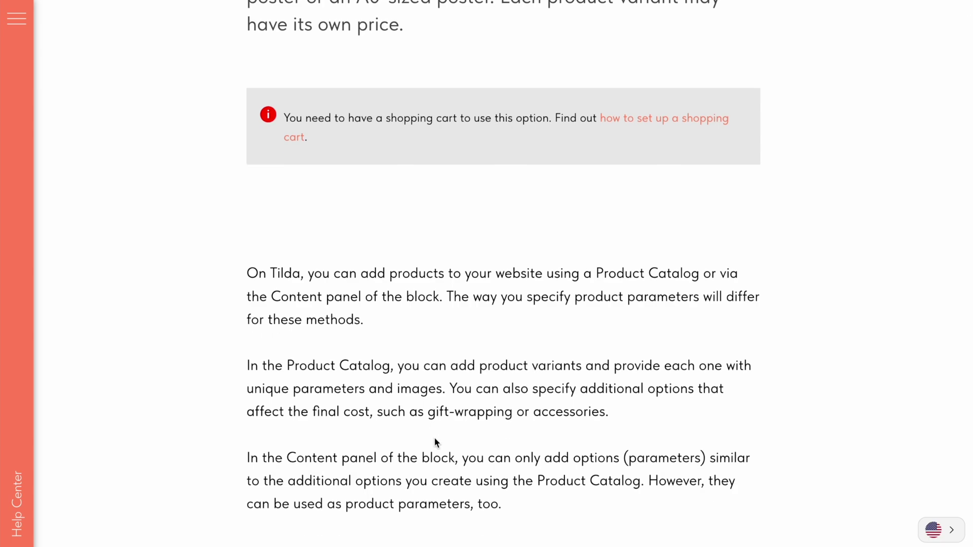